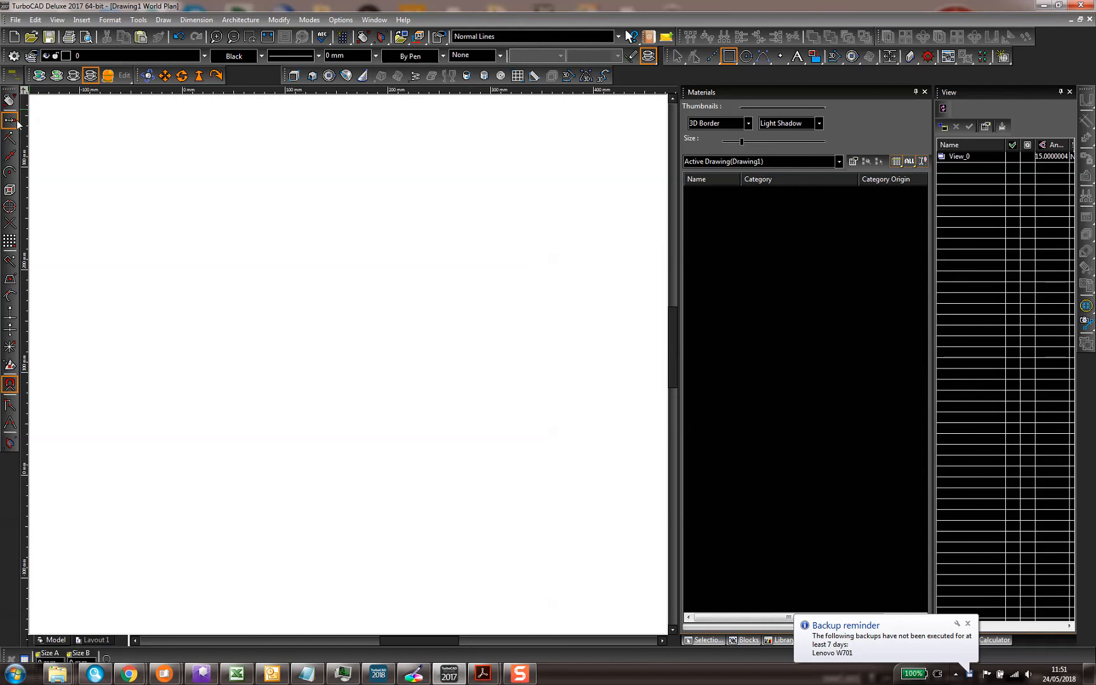
- With snapping turned off, draw a rectangle about 97 by 161 mm and a circle about 88 mm in diameter to its right
click(968, 623)
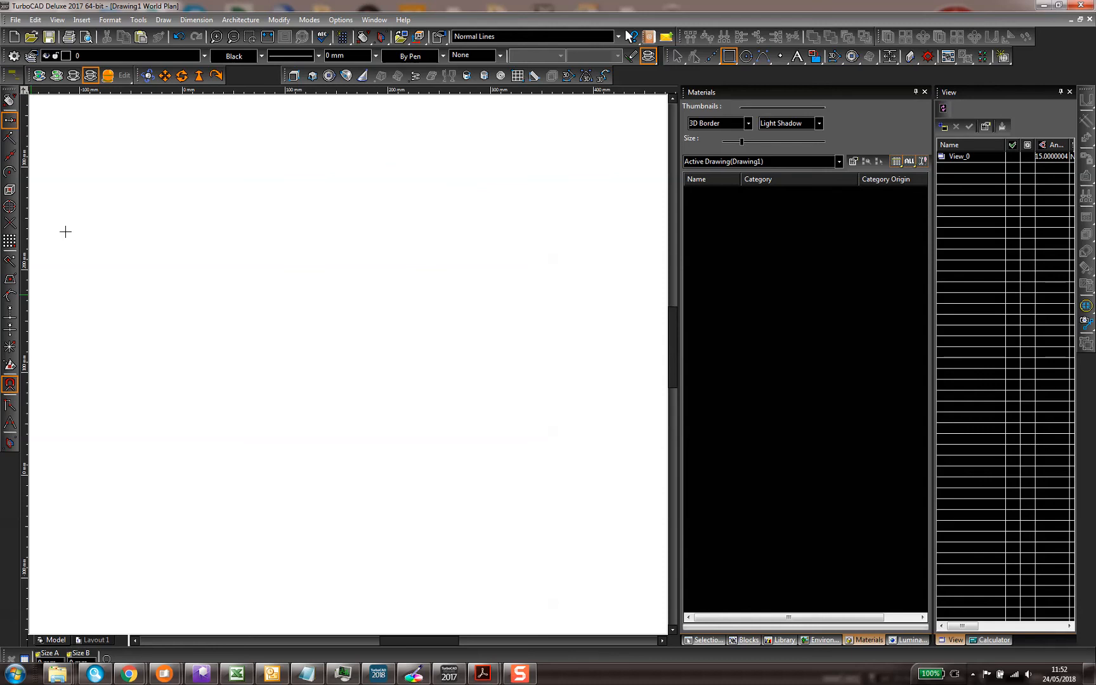
click(10, 100)
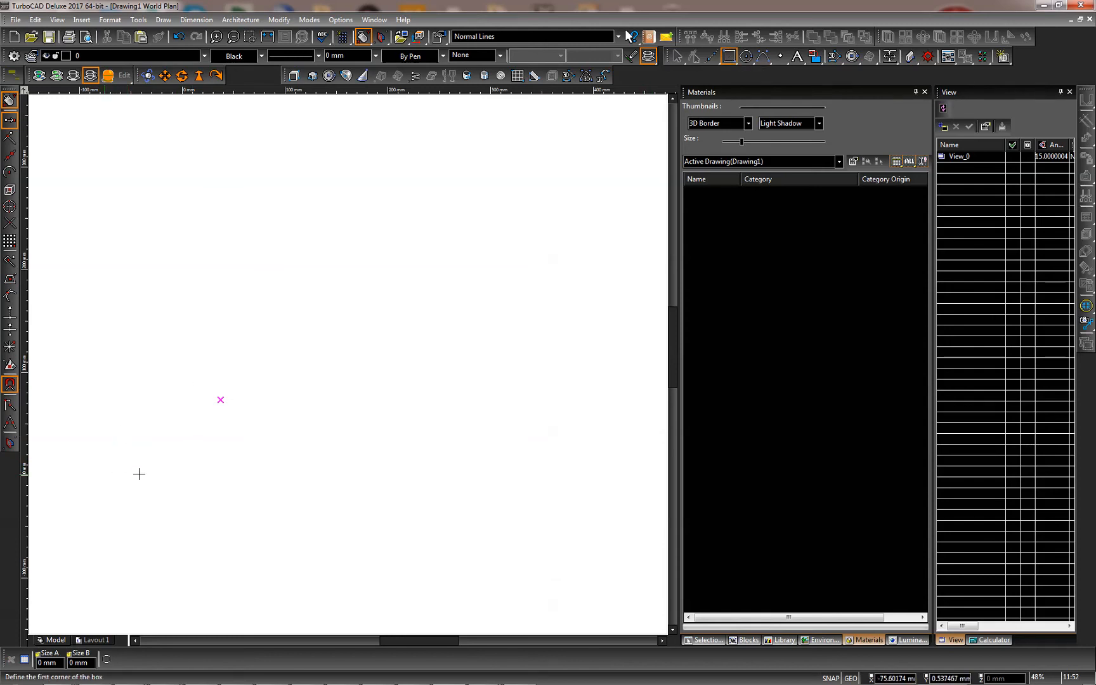
click(104, 453)
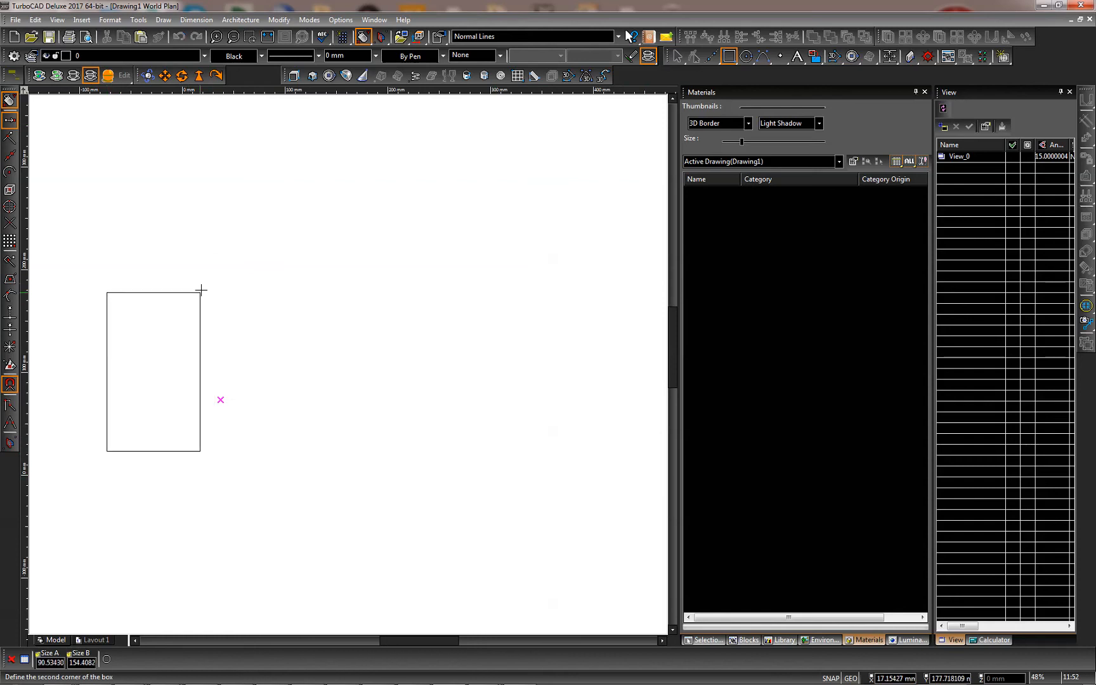
click(206, 286)
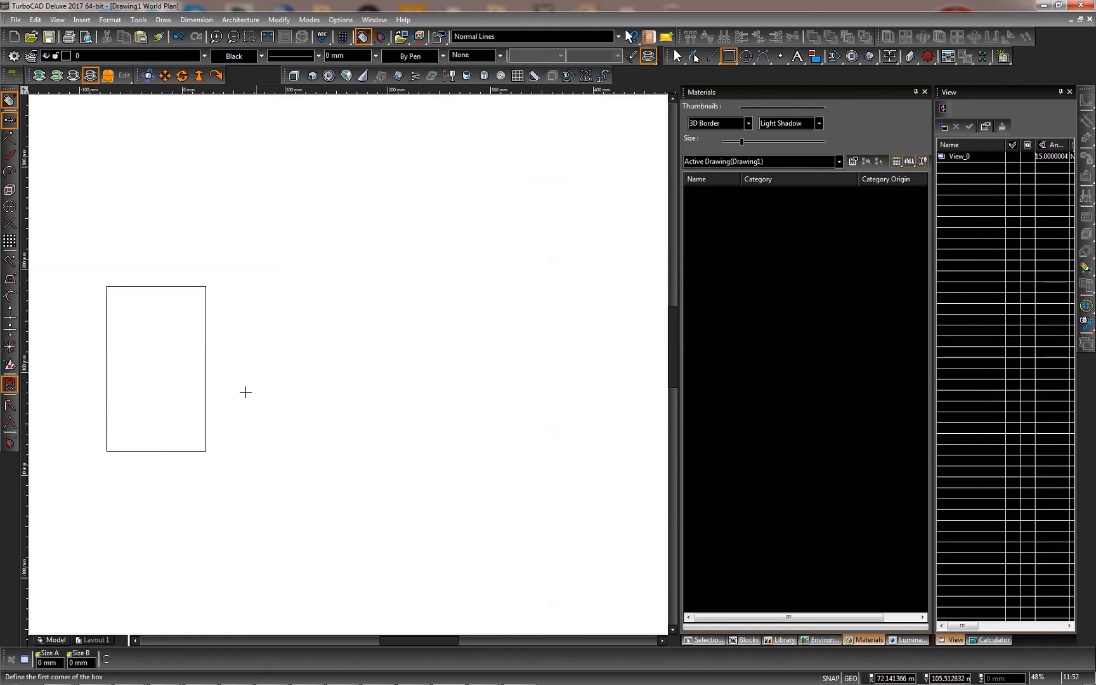
click(746, 56)
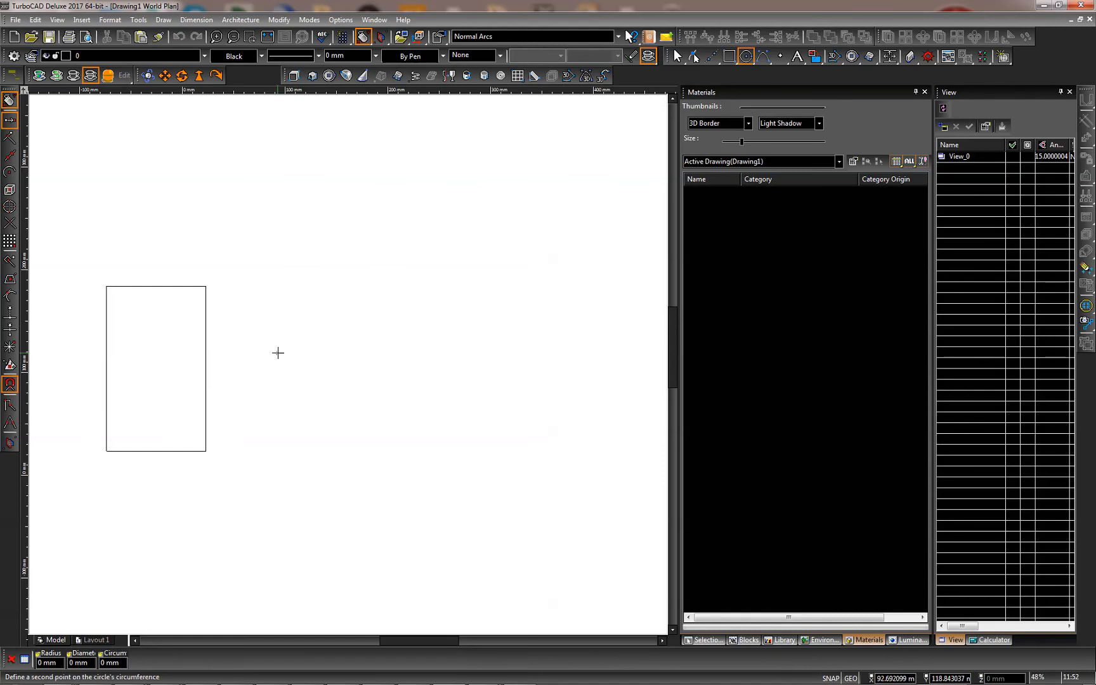
click(315, 376)
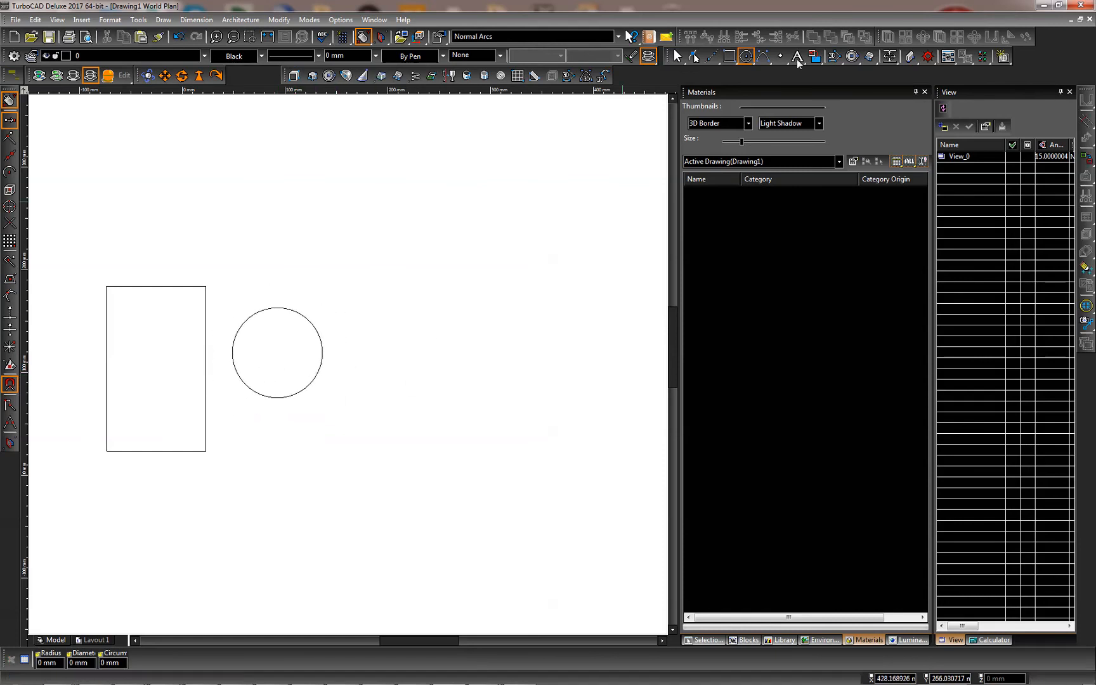
click(729, 57)
click(747, 220)
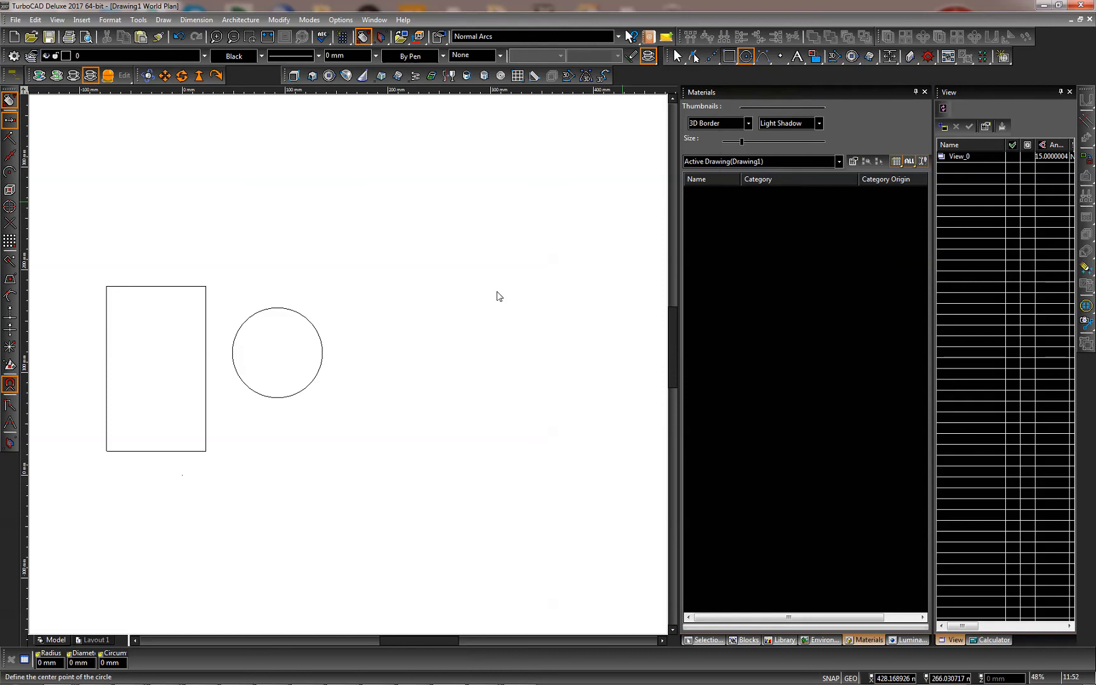
click(387, 292)
click(388, 402)
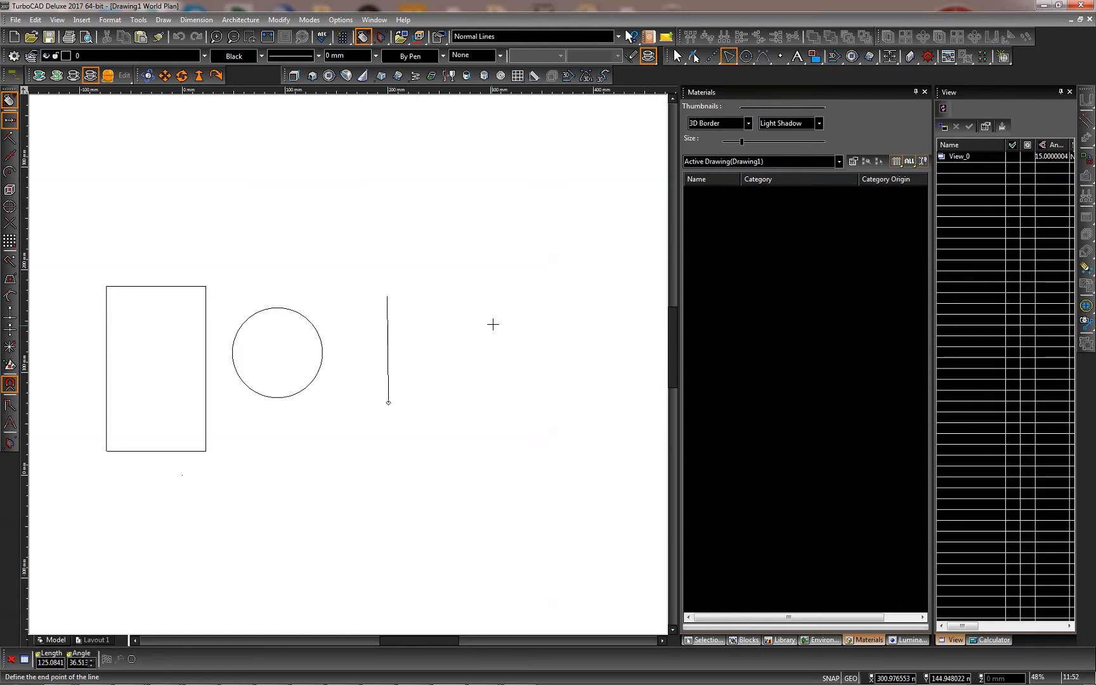
click(485, 333)
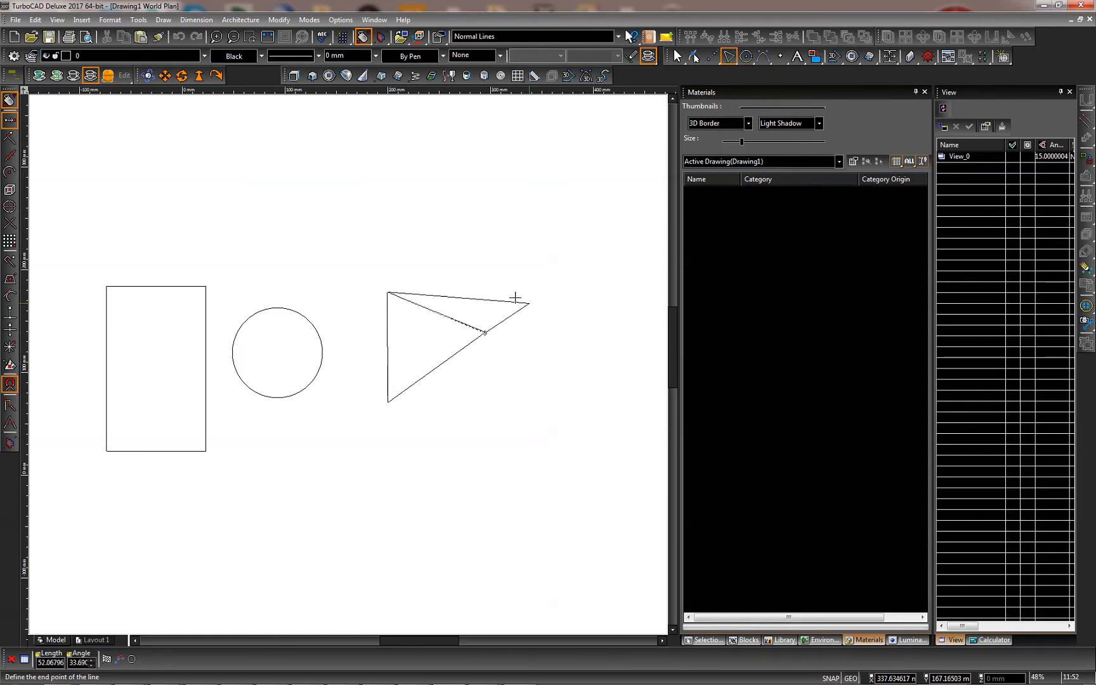
right_click(488, 277)
click(511, 286)
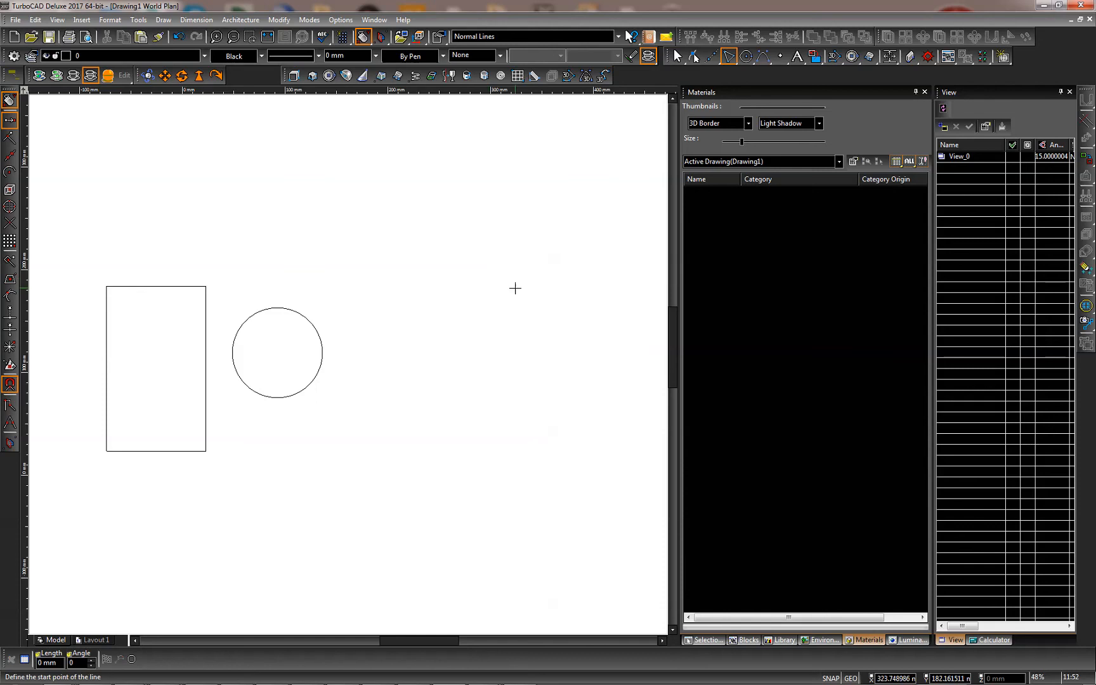
- Draw an irregular polygon as a closed triangle to the right of the circle, about 142 mm wide and 107 mm high
click(728, 57)
click(746, 223)
click(385, 307)
click(423, 417)
click(532, 321)
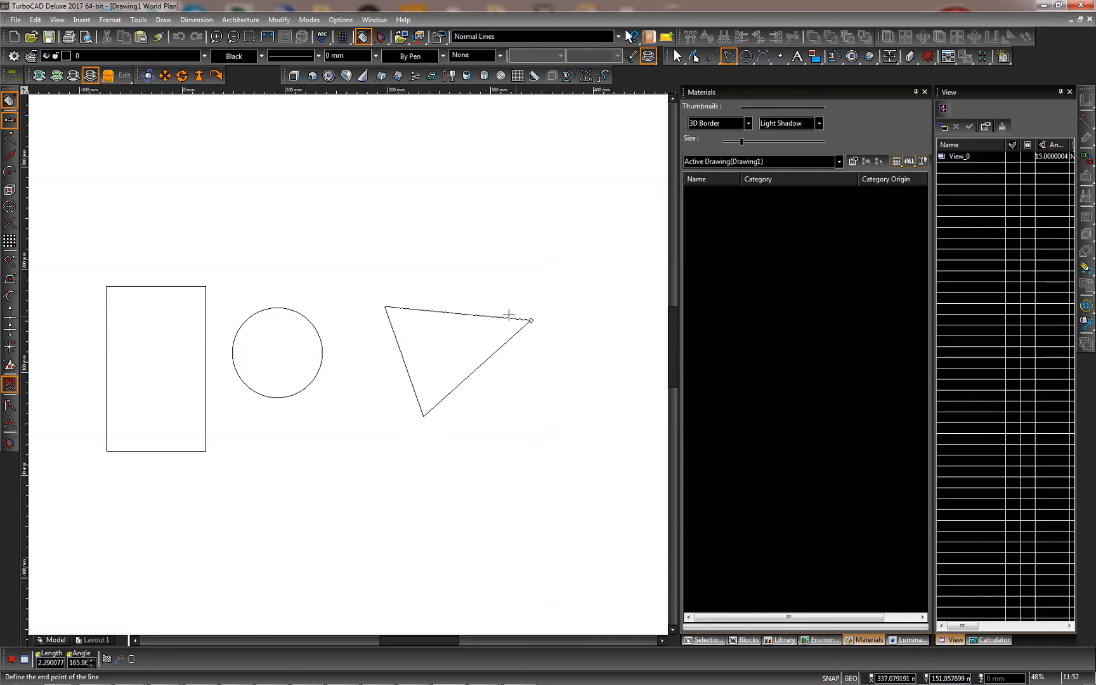
right_click(499, 311)
click(537, 382)
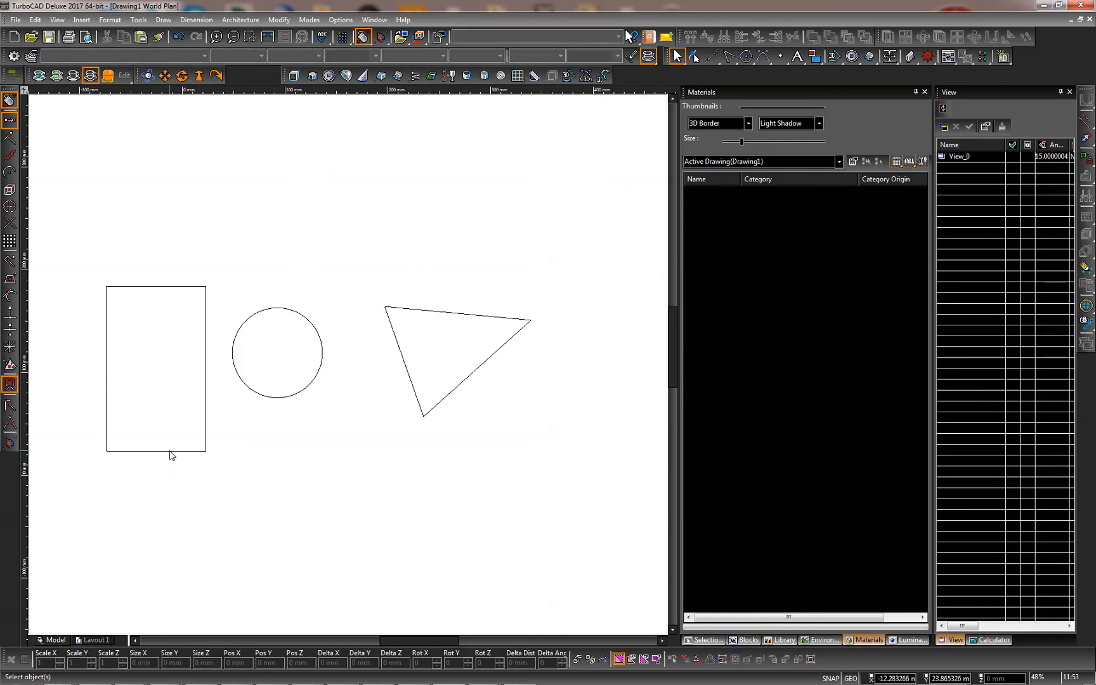
- Examine the selection frames and reference points of the rectangle, circle and triangle one after another
click(169, 450)
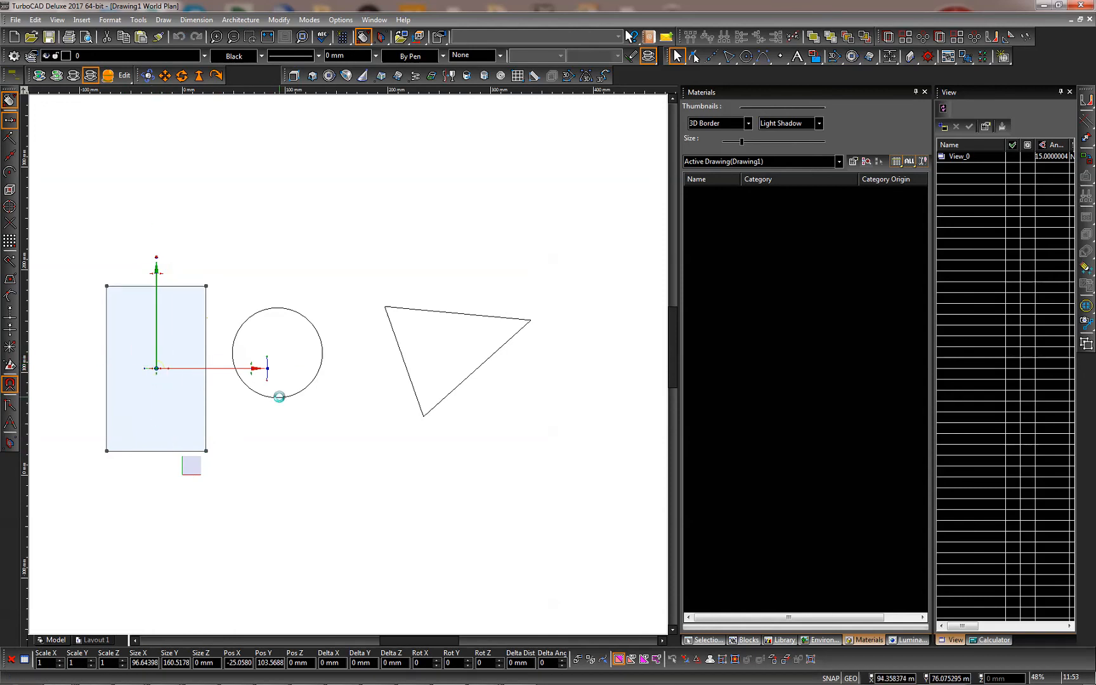
click(280, 397)
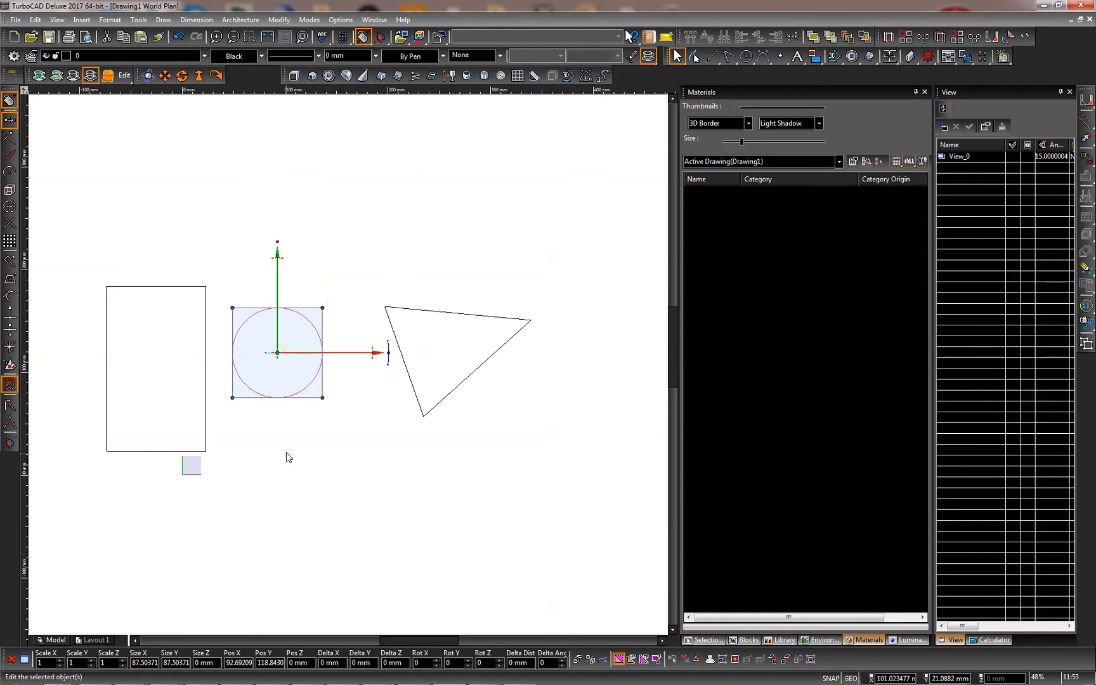
click(453, 392)
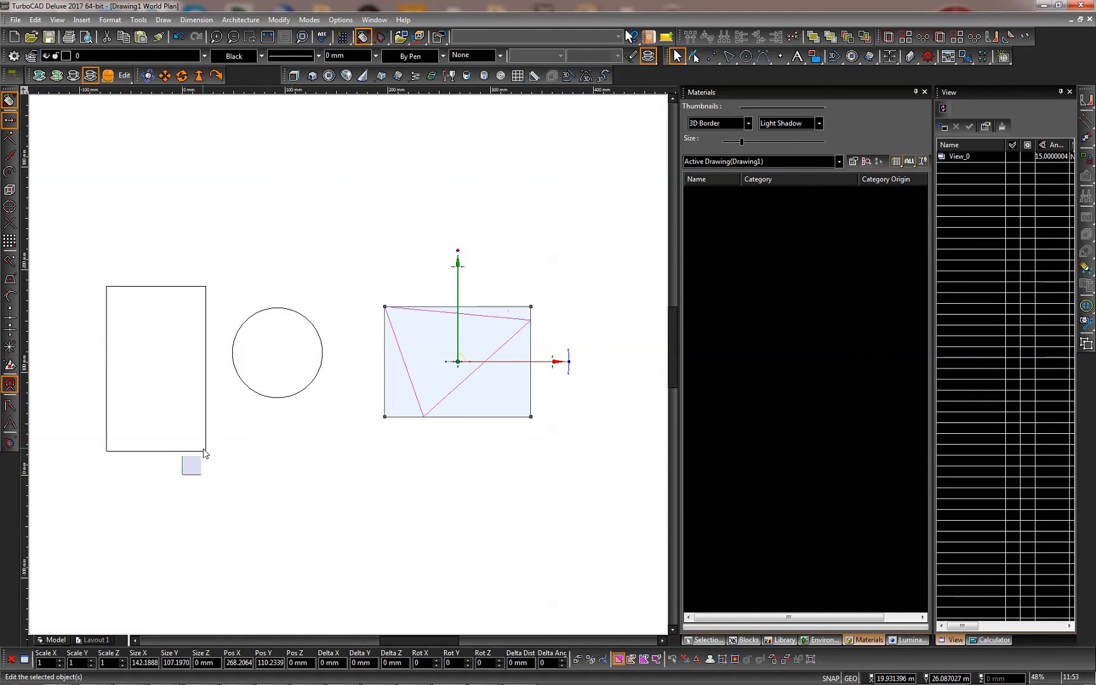
click(155, 451)
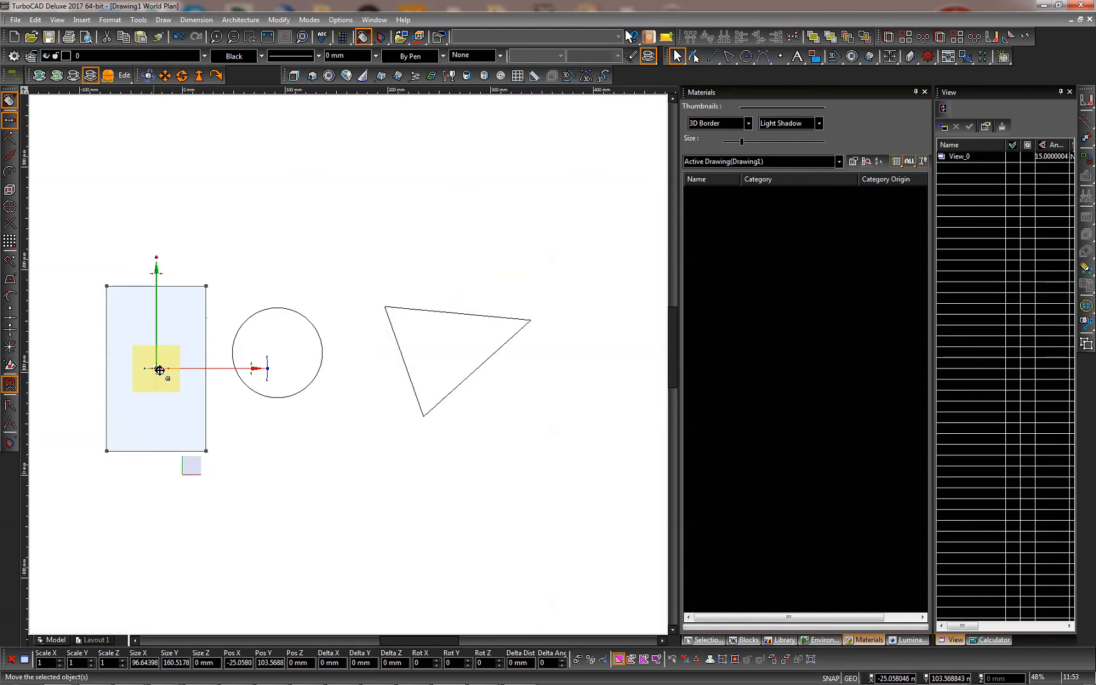
click(264, 473)
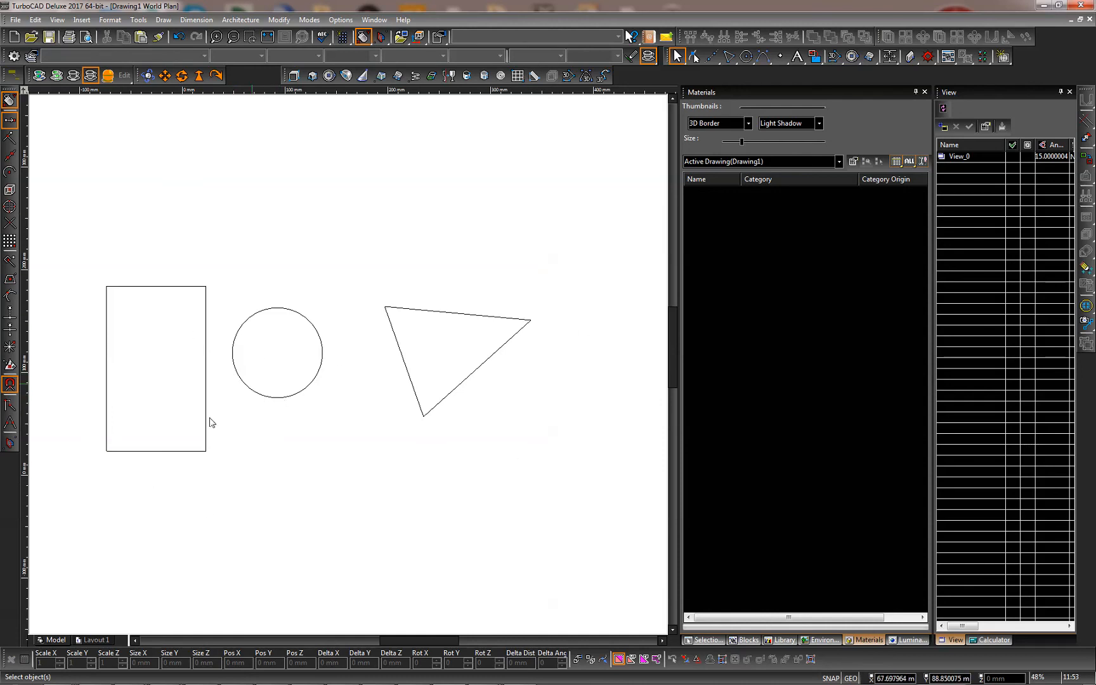
- Select all three shapes and align them along their bottom edges
drag(91, 262, 553, 484)
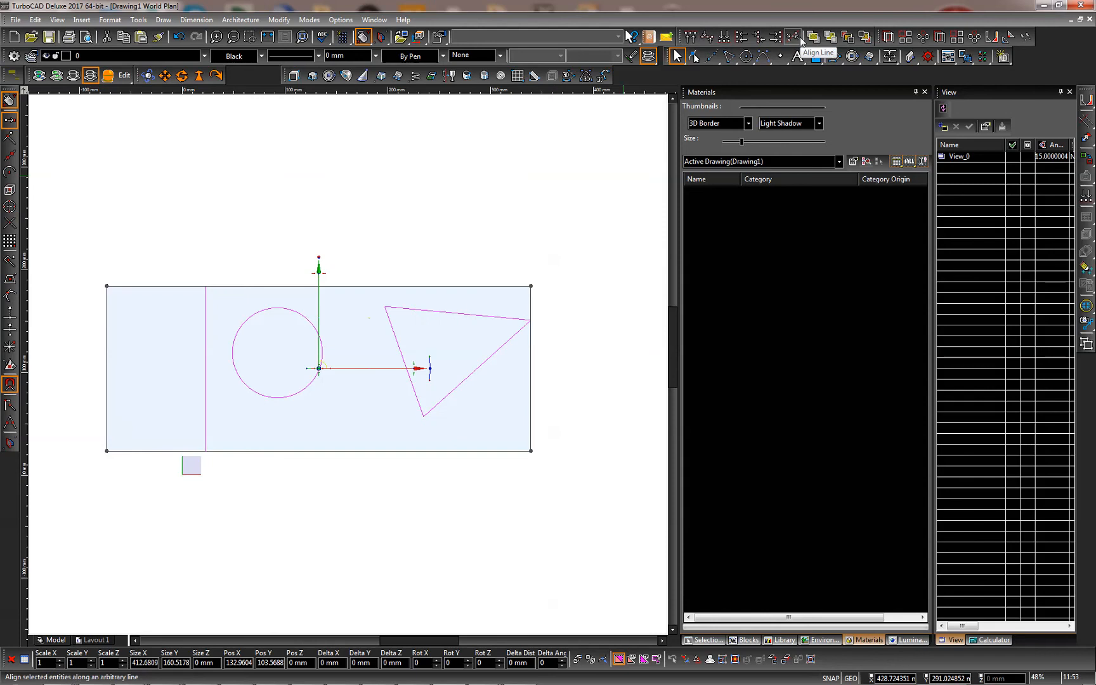
click(724, 40)
click(210, 473)
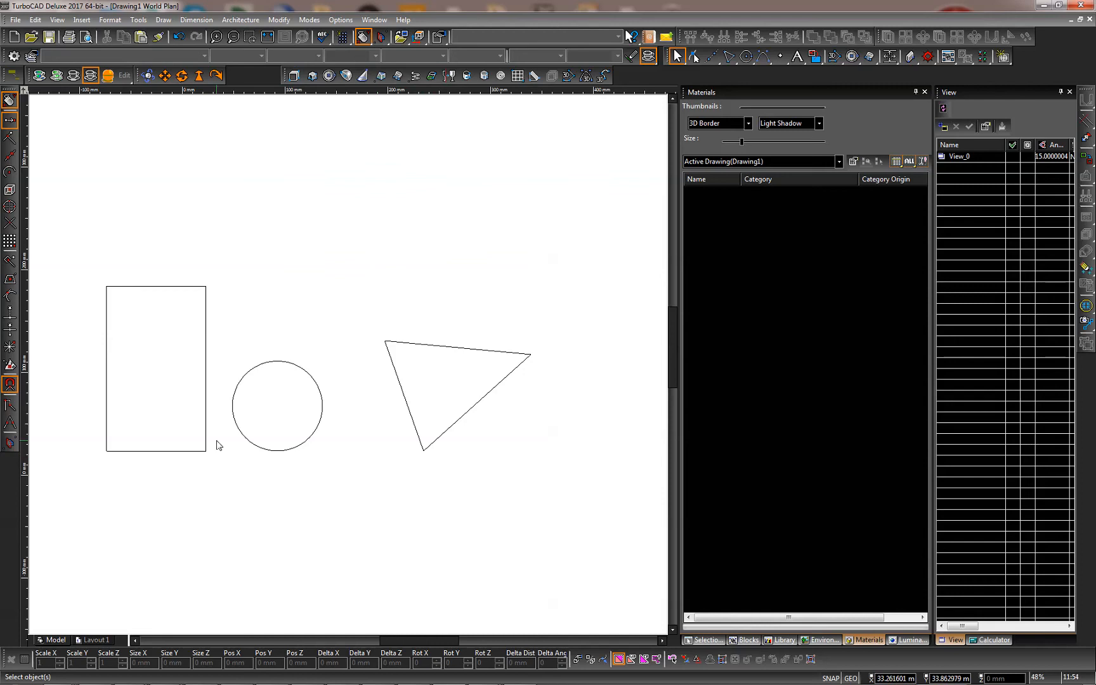
- With vertex snapping on, align the circle to a line through the two right corners of the rectangle and check the contact point
click(272, 451)
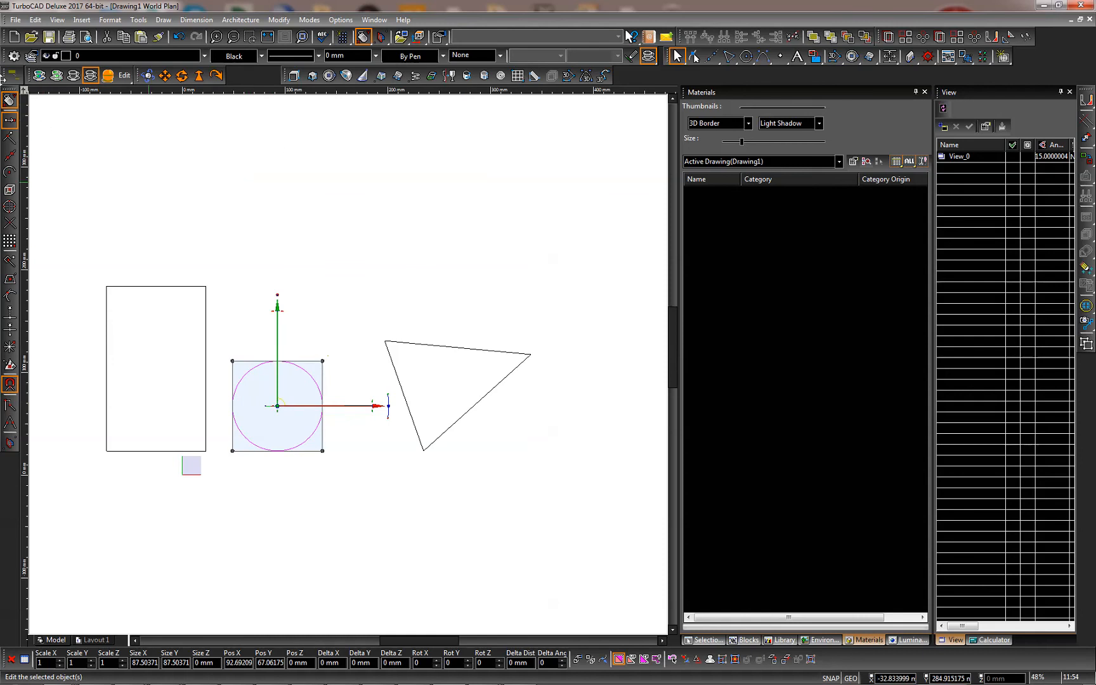
click(11, 121)
click(791, 38)
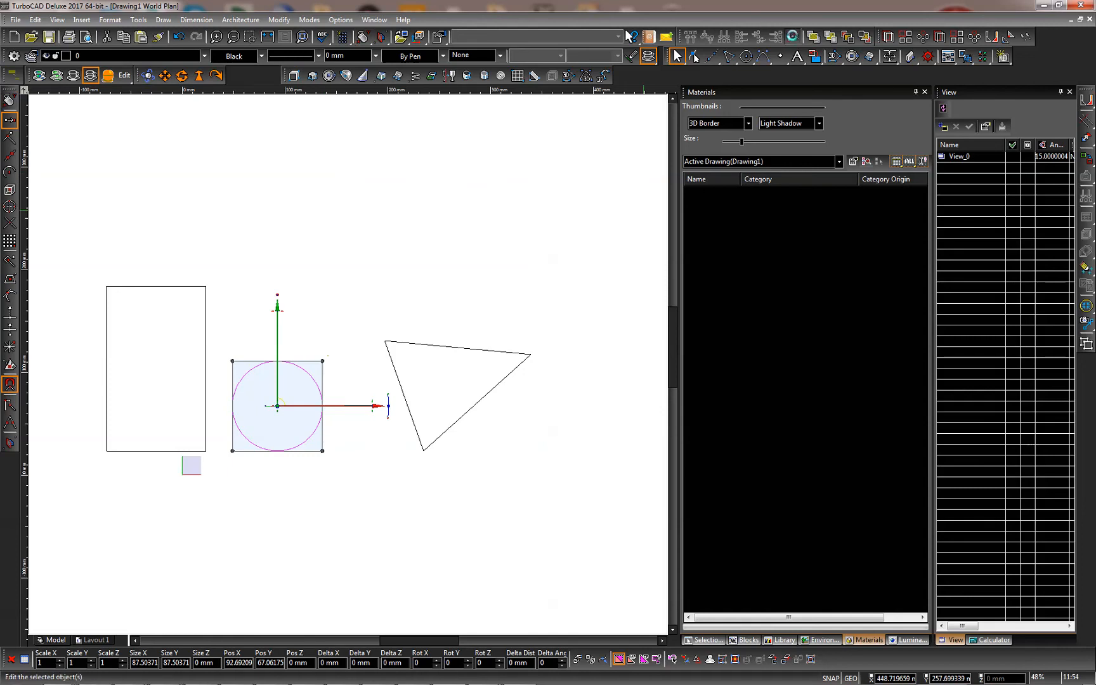
click(206, 286)
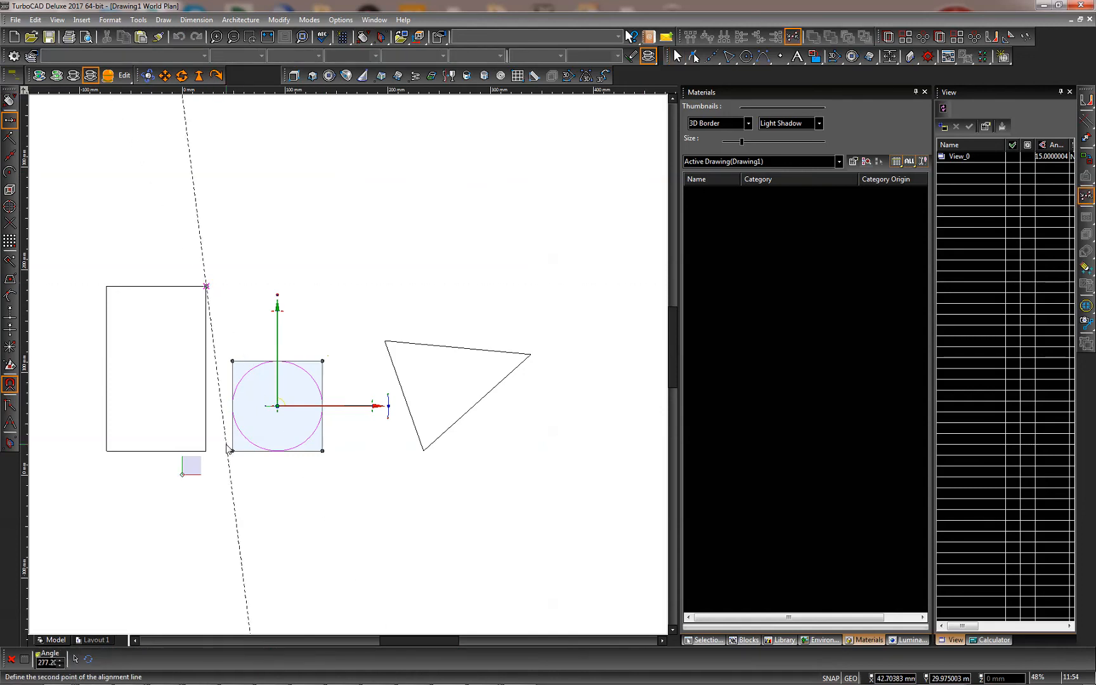
click(206, 445)
key(Escape)
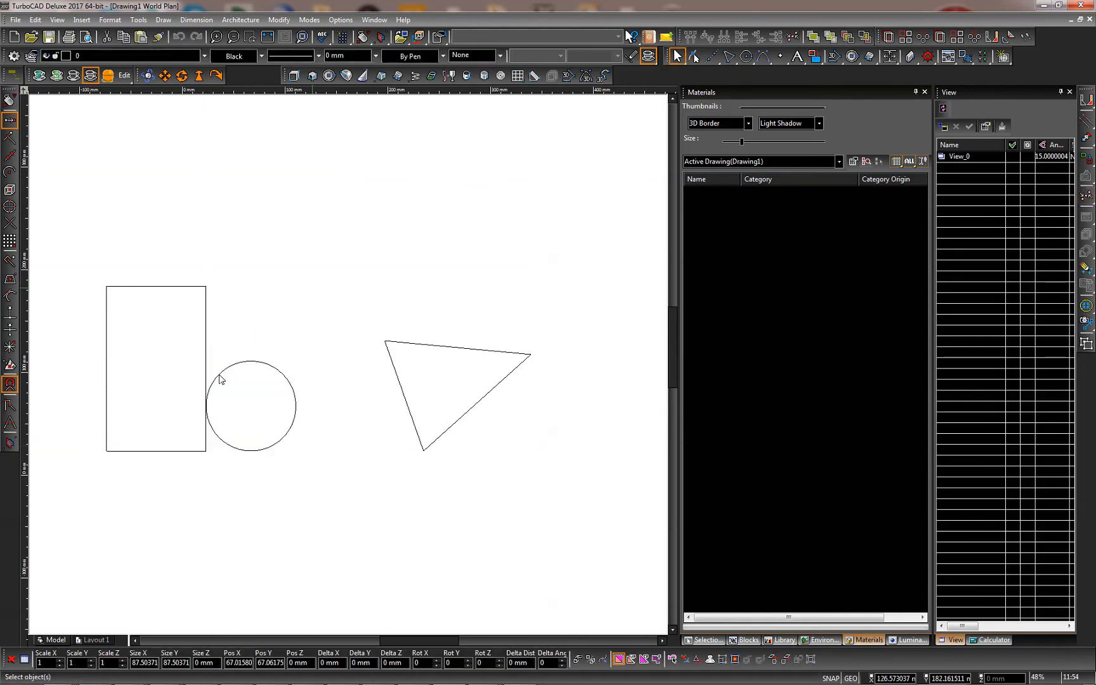
scroll(217, 423, up, 4)
scroll(326, 350, up, 4)
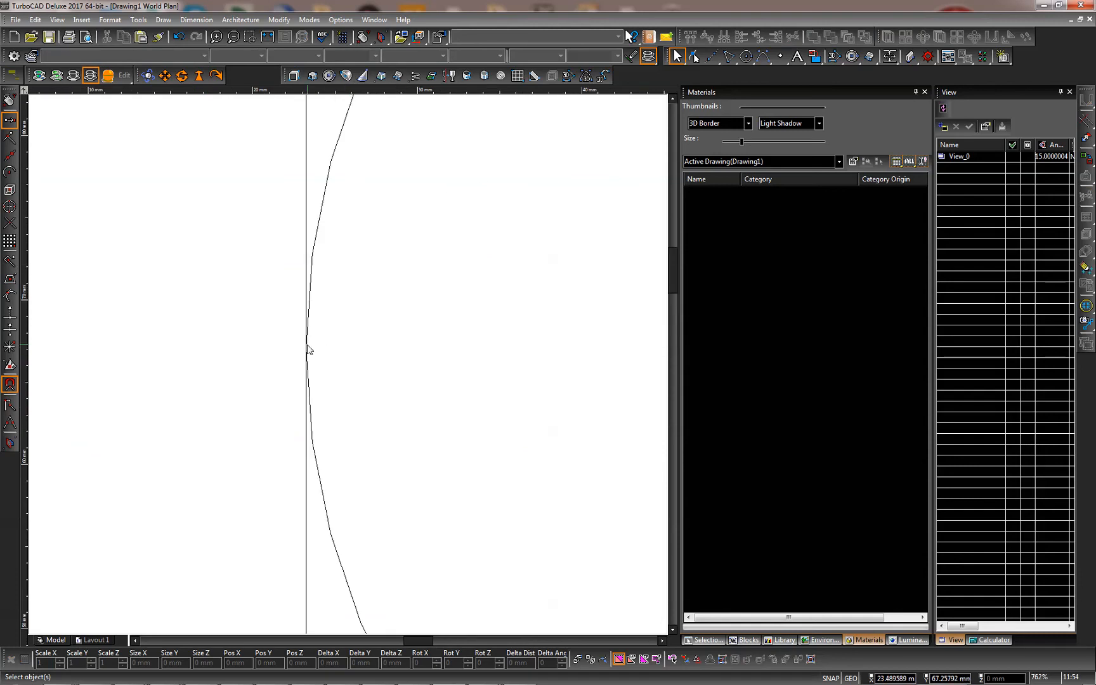
scroll(347, 369, down, 6)
scroll(348, 367, up, 3)
scroll(347, 369, down, 7)
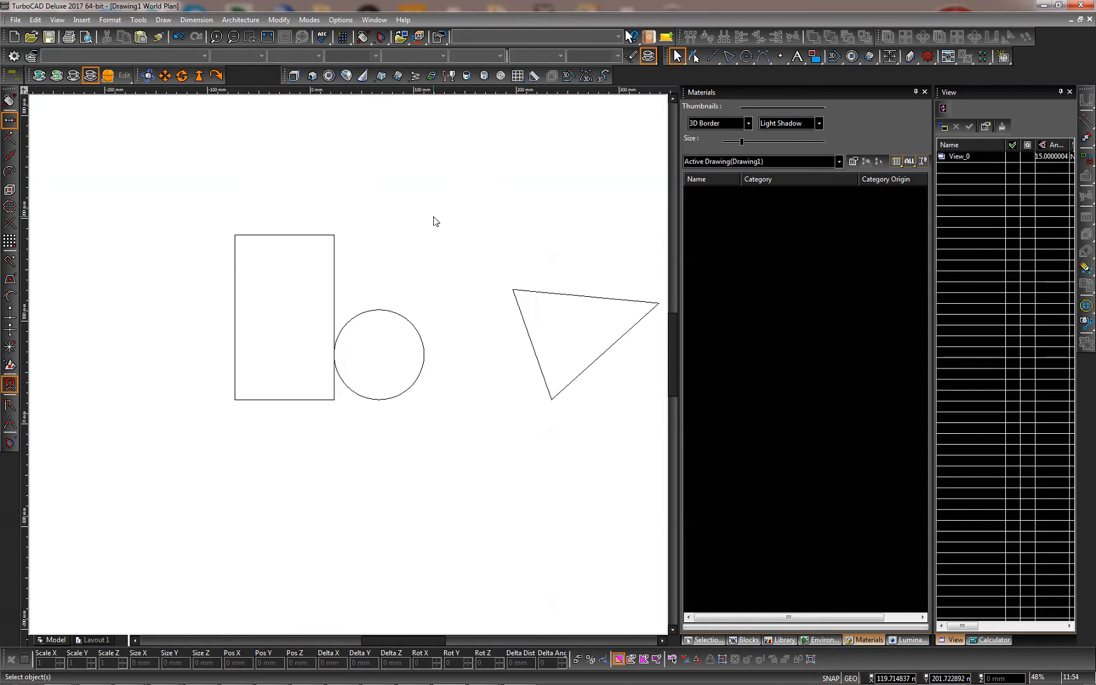
- Move the circle 10 mm away from the rectangle by setting its Delta X to 10 mm
click(355, 318)
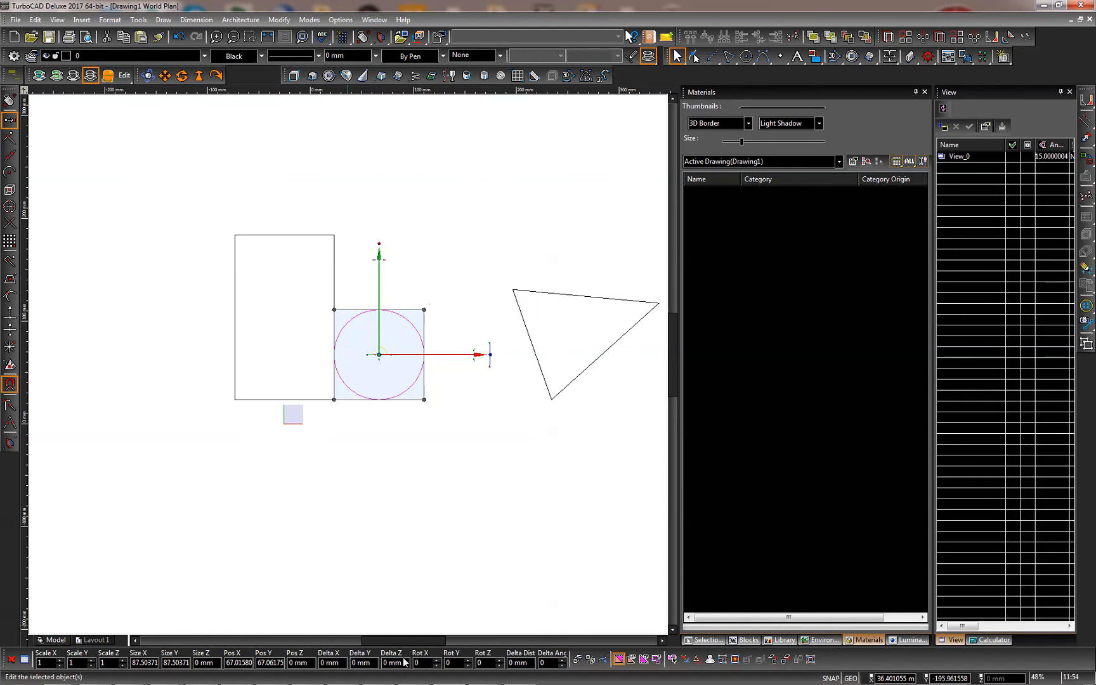
click(329, 662)
text(10)
key(Return)
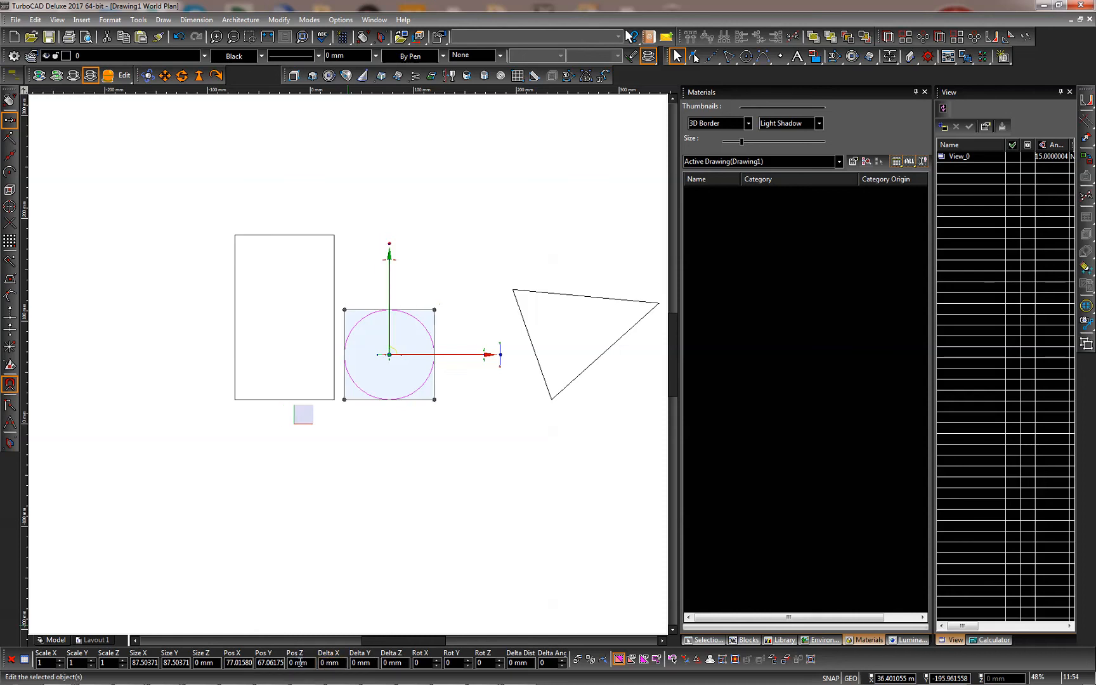
click(458, 480)
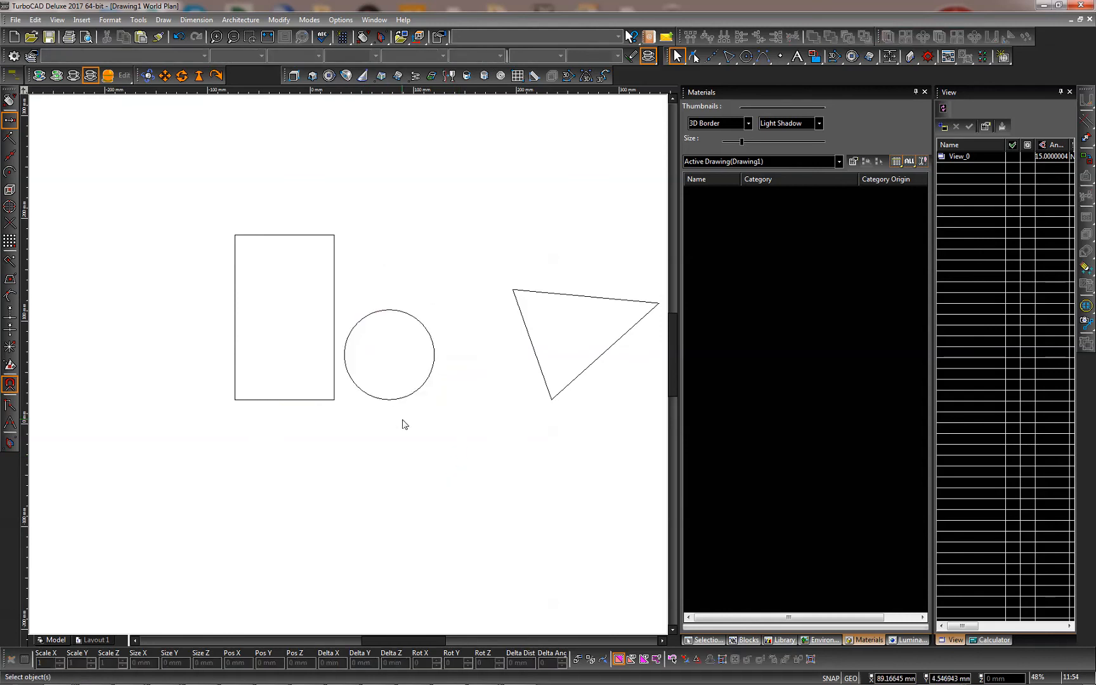
- Select the circle and the rectangle together and align their top edges
click(408, 312)
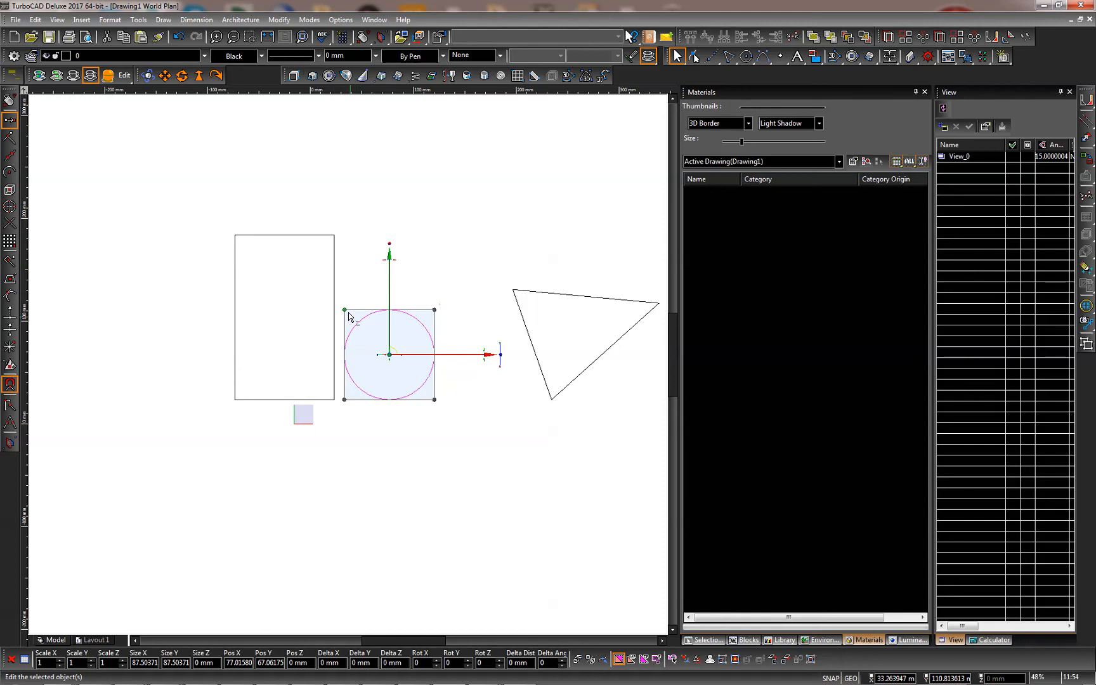
shift+click(335, 288)
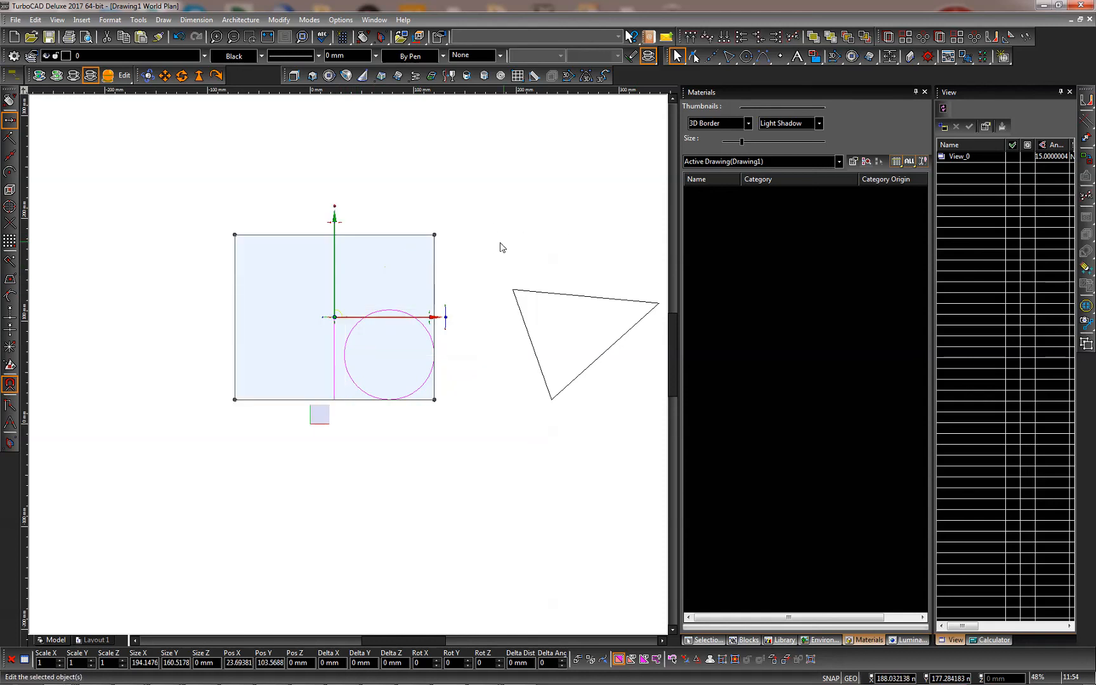
click(690, 37)
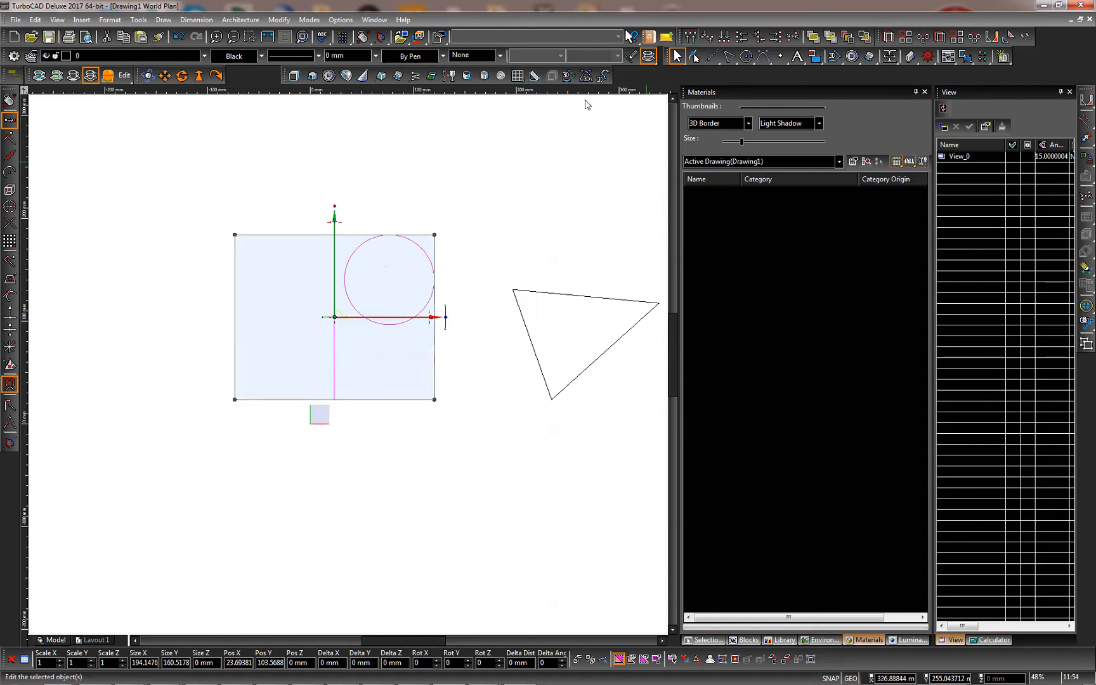
click(485, 182)
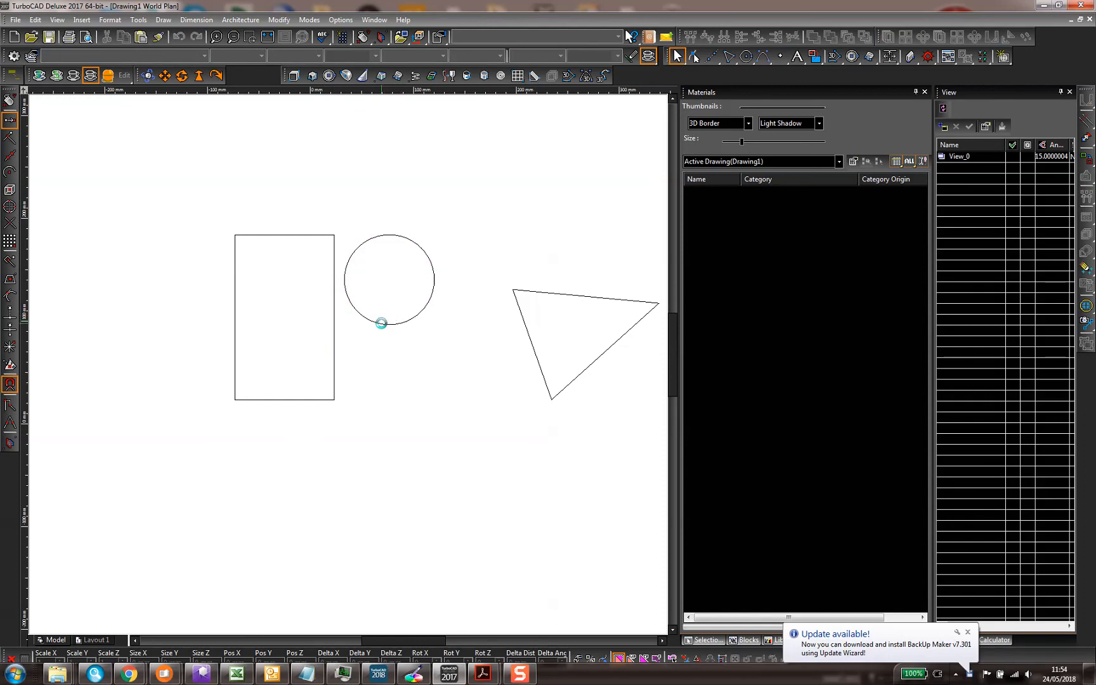
click(383, 323)
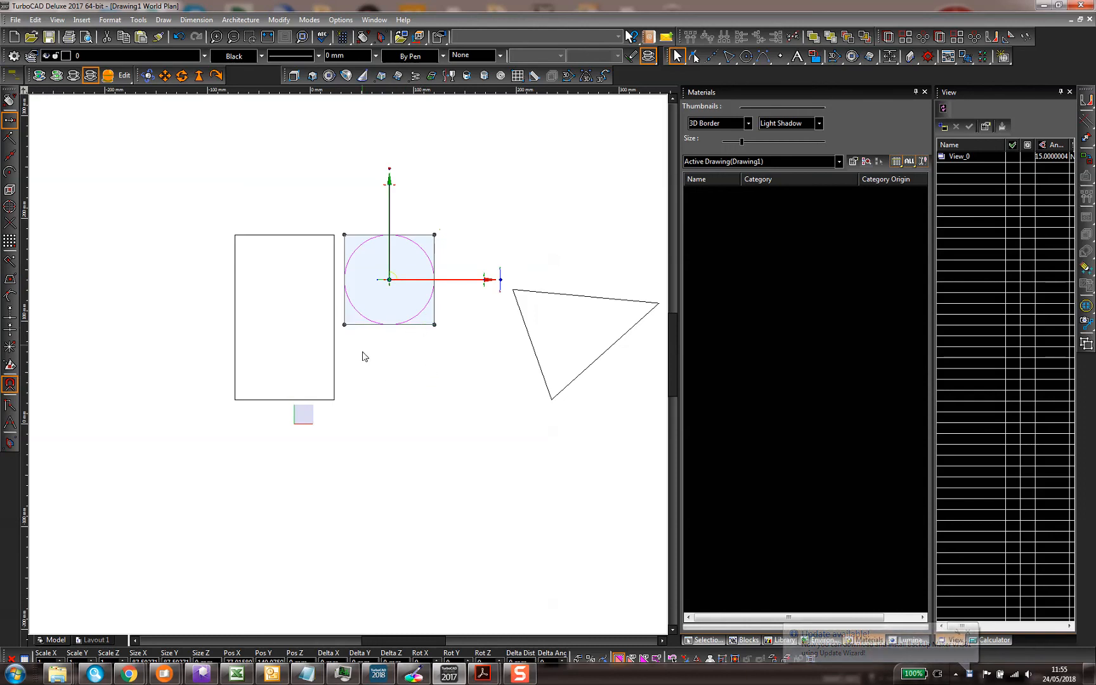
click(383, 415)
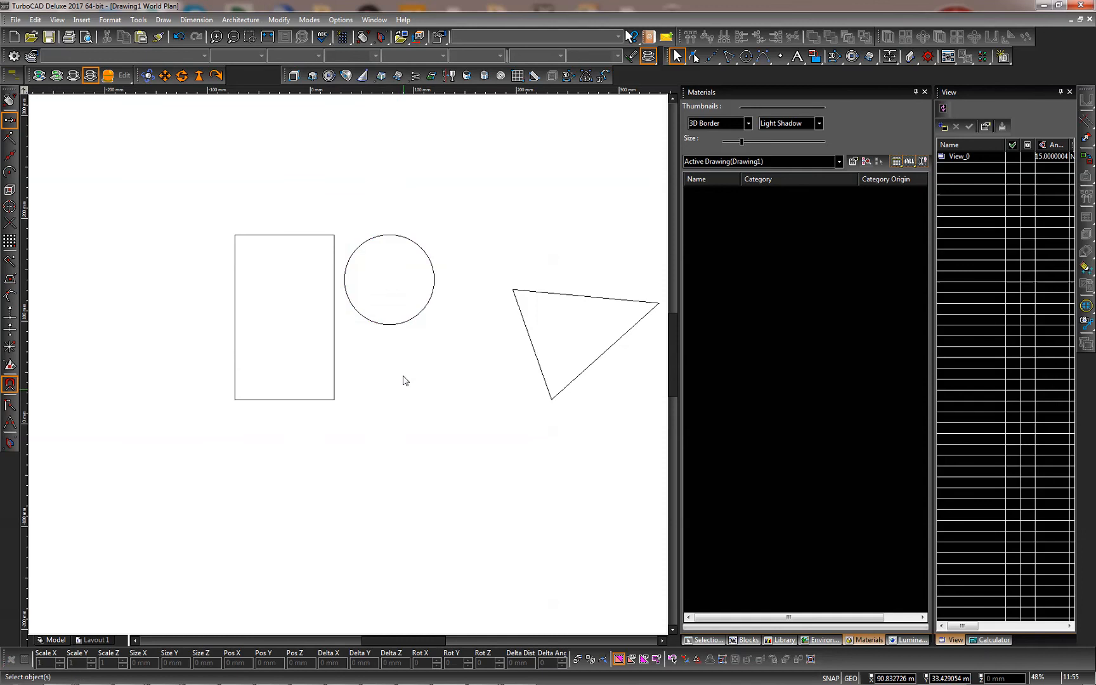
click(384, 323)
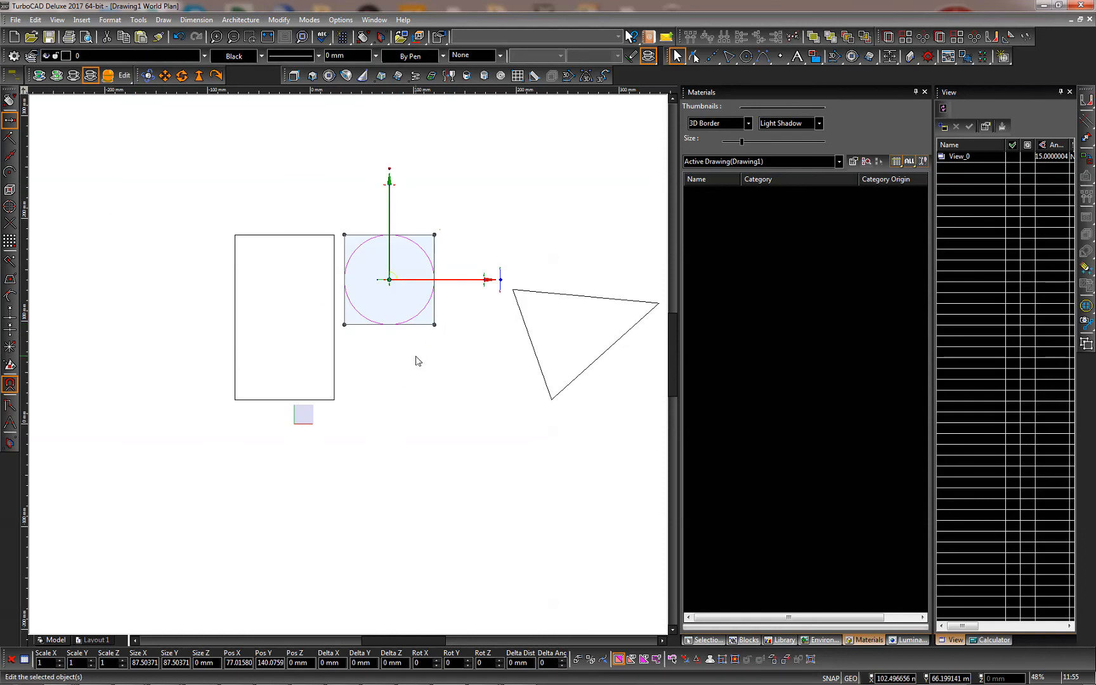
click(412, 229)
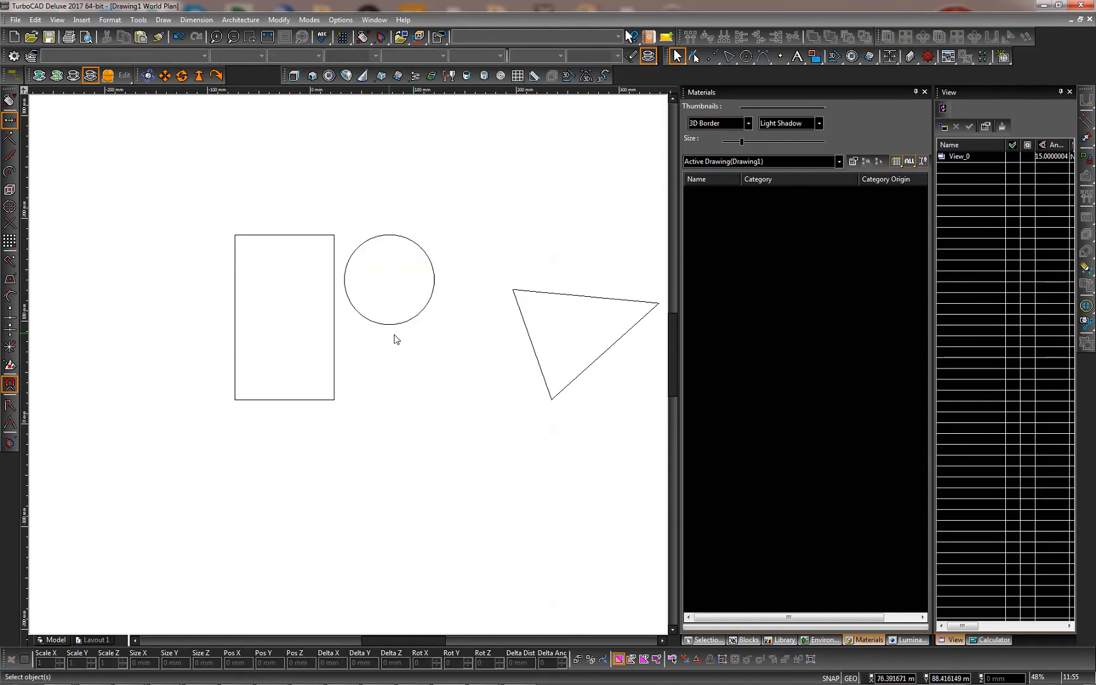
- In a tilted 3D view, raise the circle out of the drawing plane by setting its Delta Z to 500 mm
shift+middle_drag(403, 312, 476, 183)
click(365, 344)
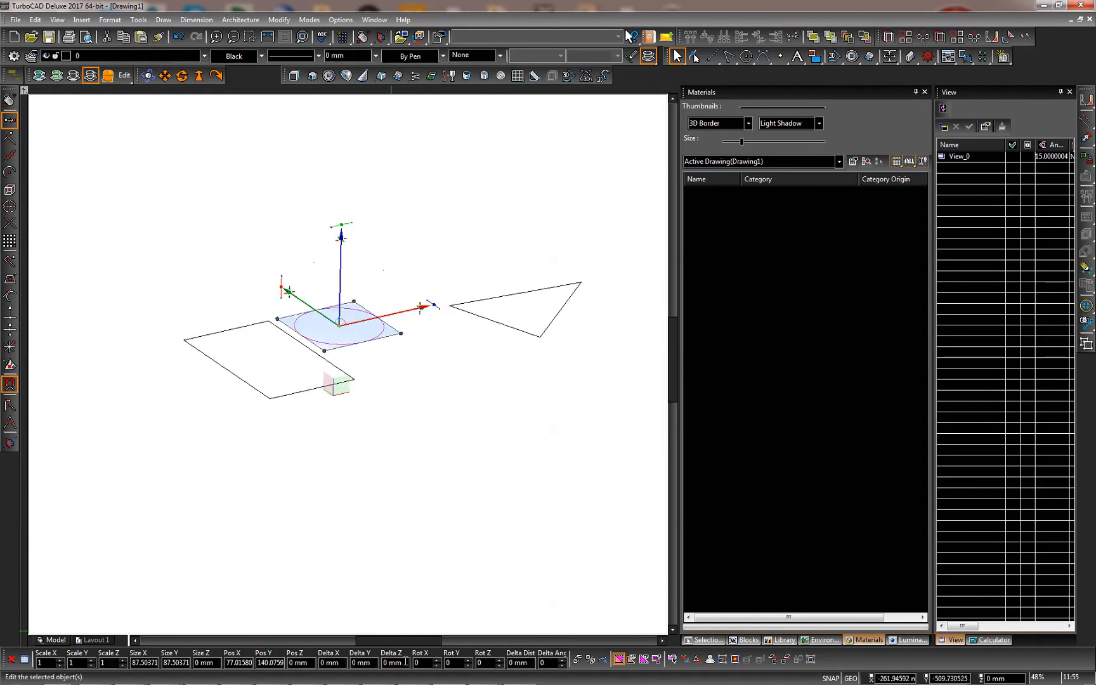
click(404, 660)
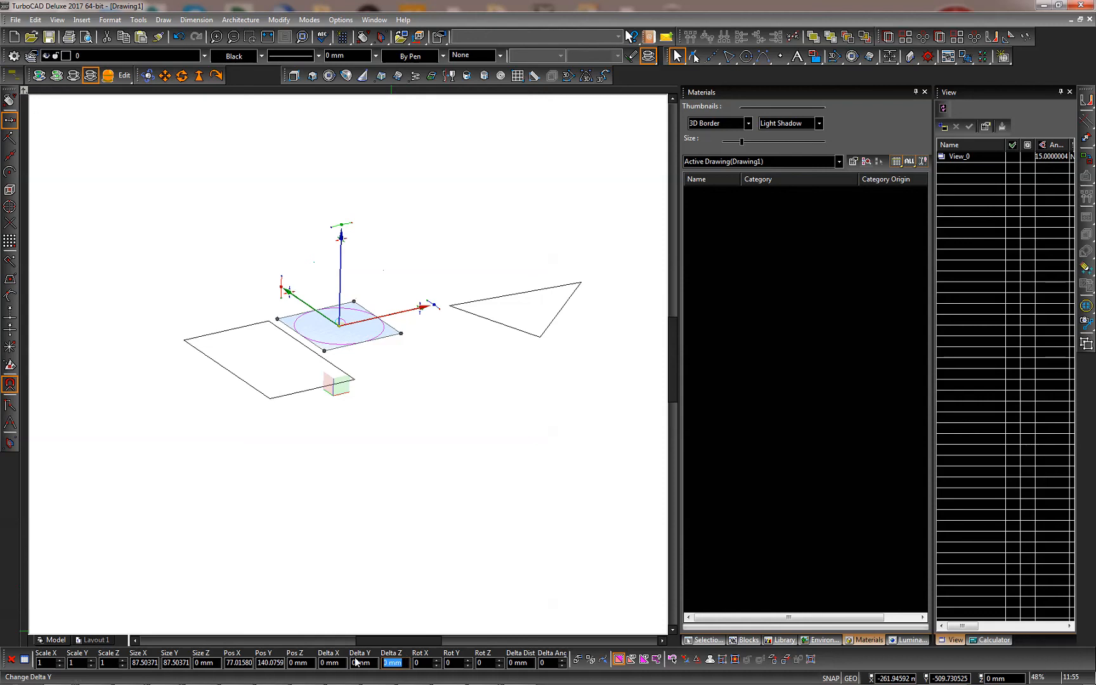
key(Return)
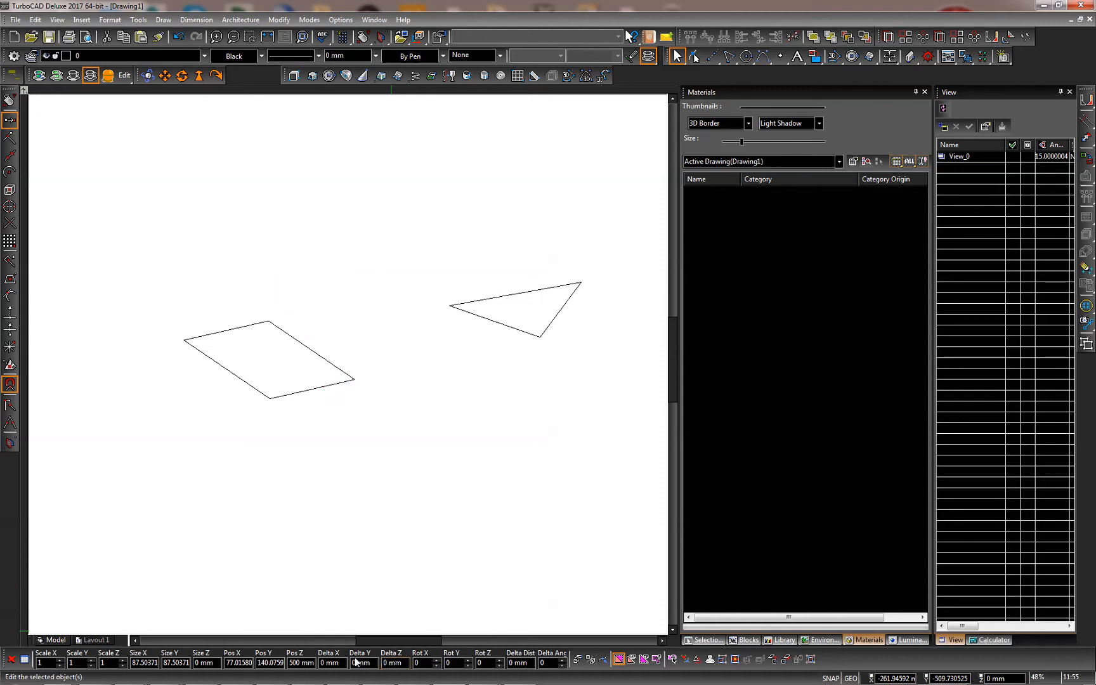
middle_click(345, 432)
middle_click(345, 432)
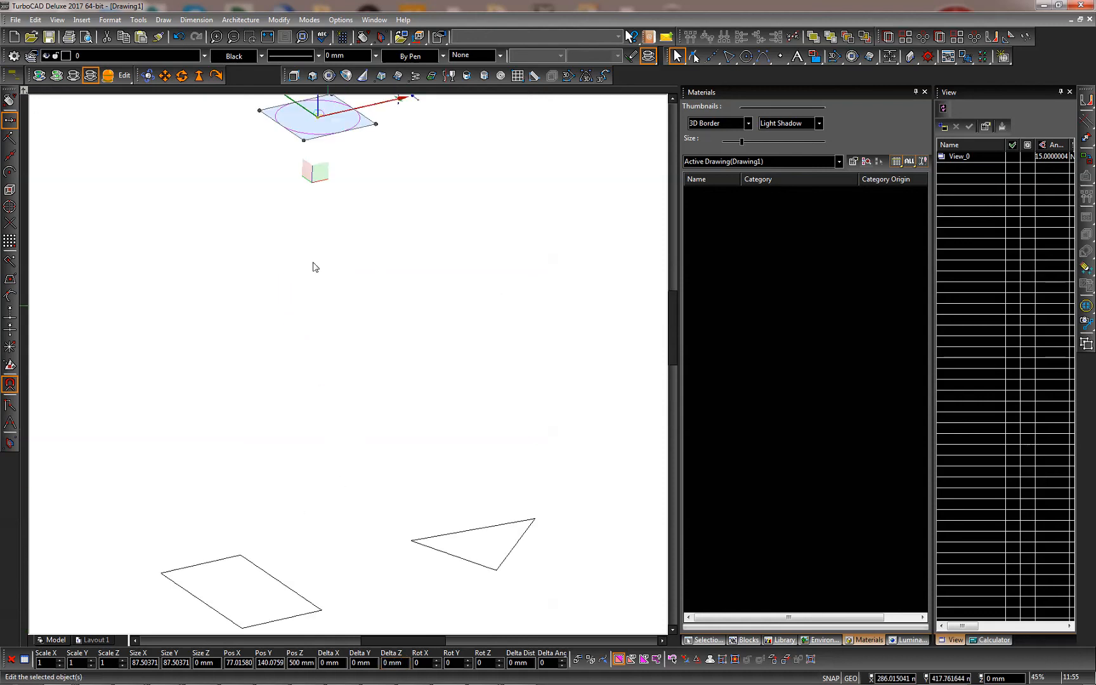
click(355, 282)
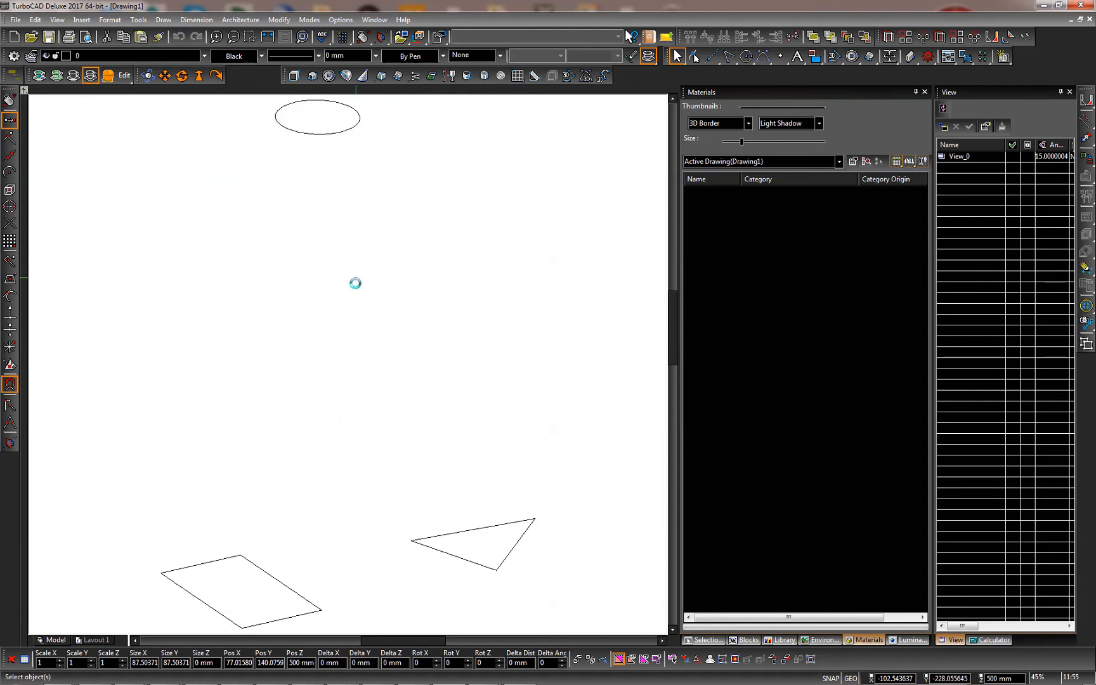
- Return to the plan view and offset the raised circle along Z with Delta Z to bring it back to the drawing plane
right_click(354, 283)
click(364, 253)
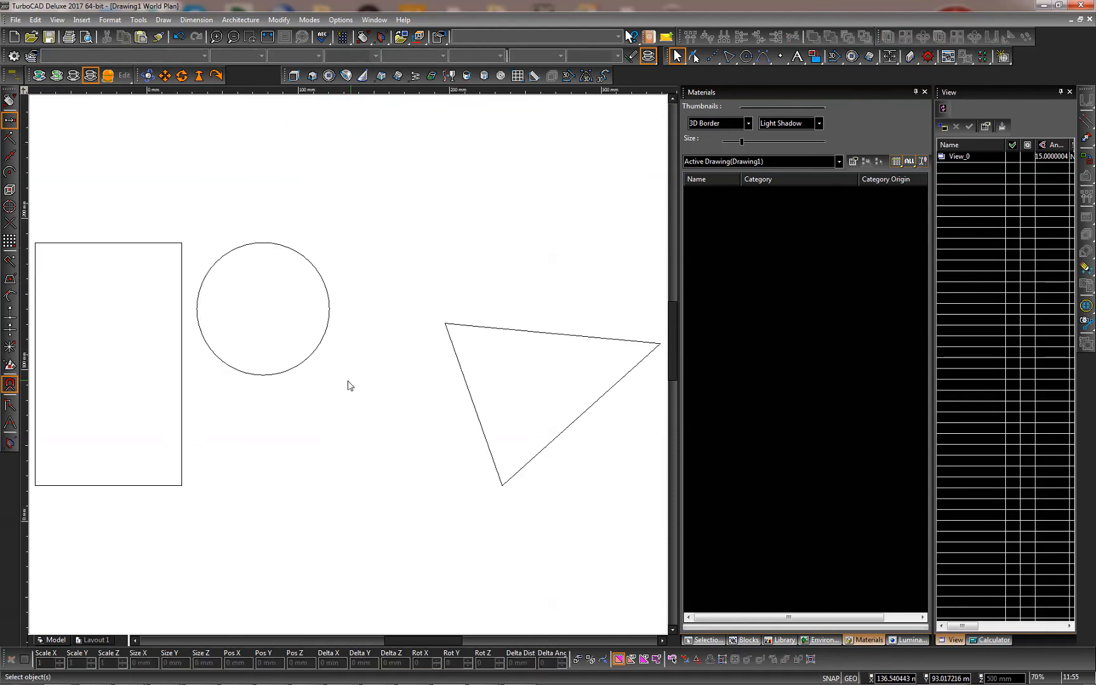
click(302, 365)
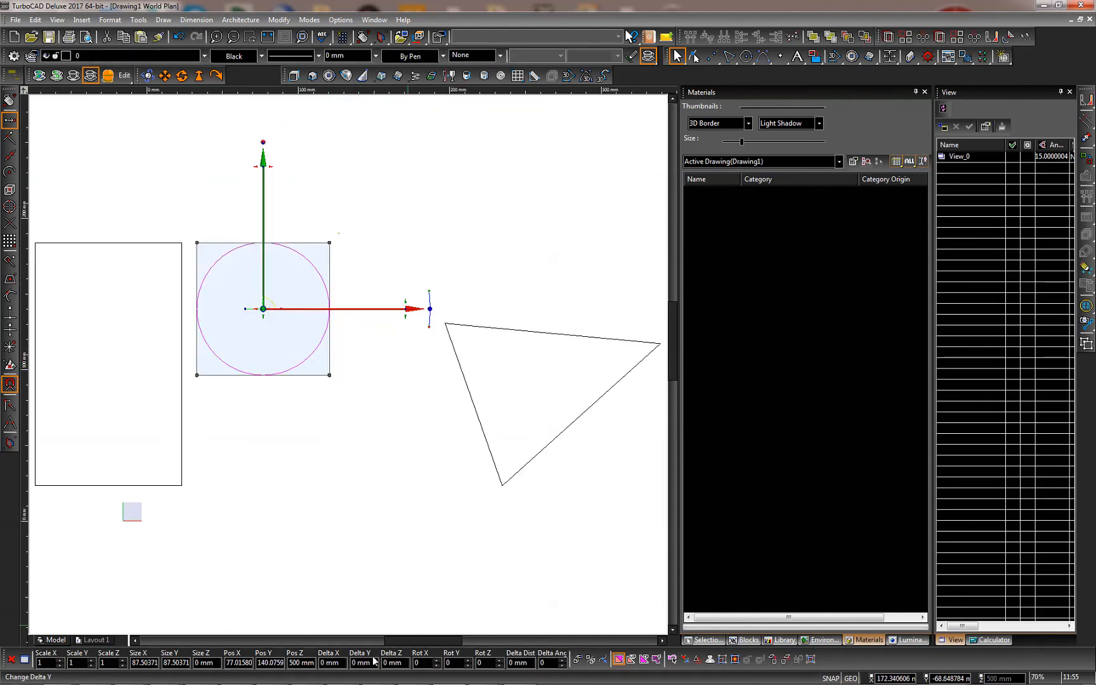
click(406, 661)
key(Return)
click(343, 429)
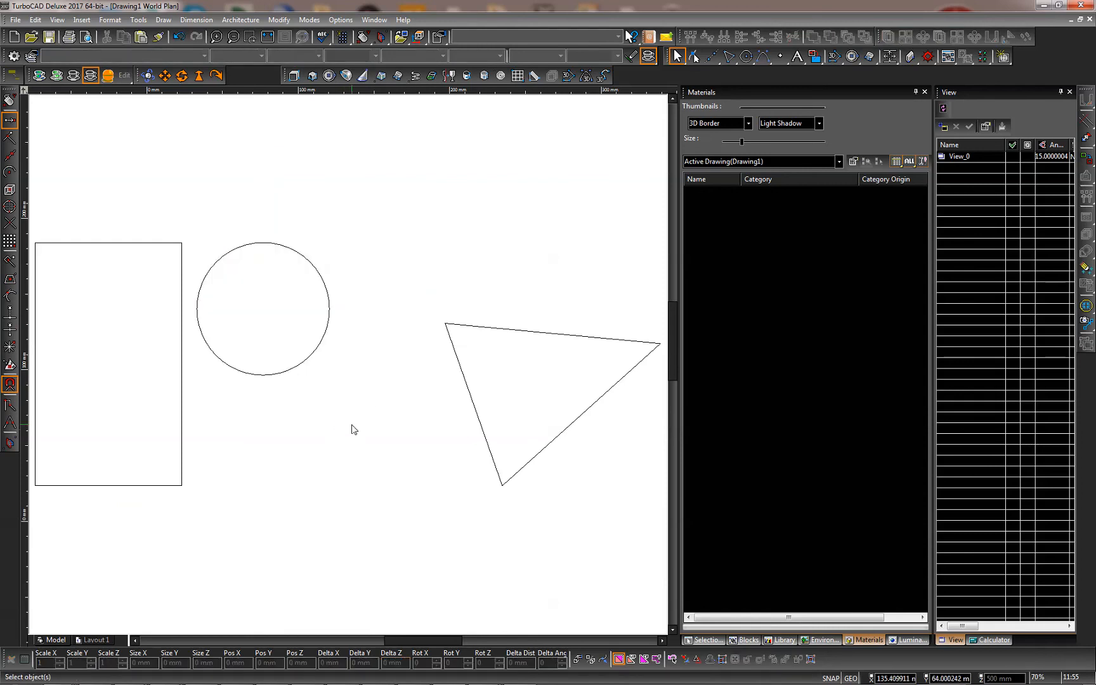
- Draw a closed four-line arrowhead about 81 mm wide and 49 mm high between the circle and the triangle
scroll(353, 424, down, 1)
scroll(350, 362, up, 1)
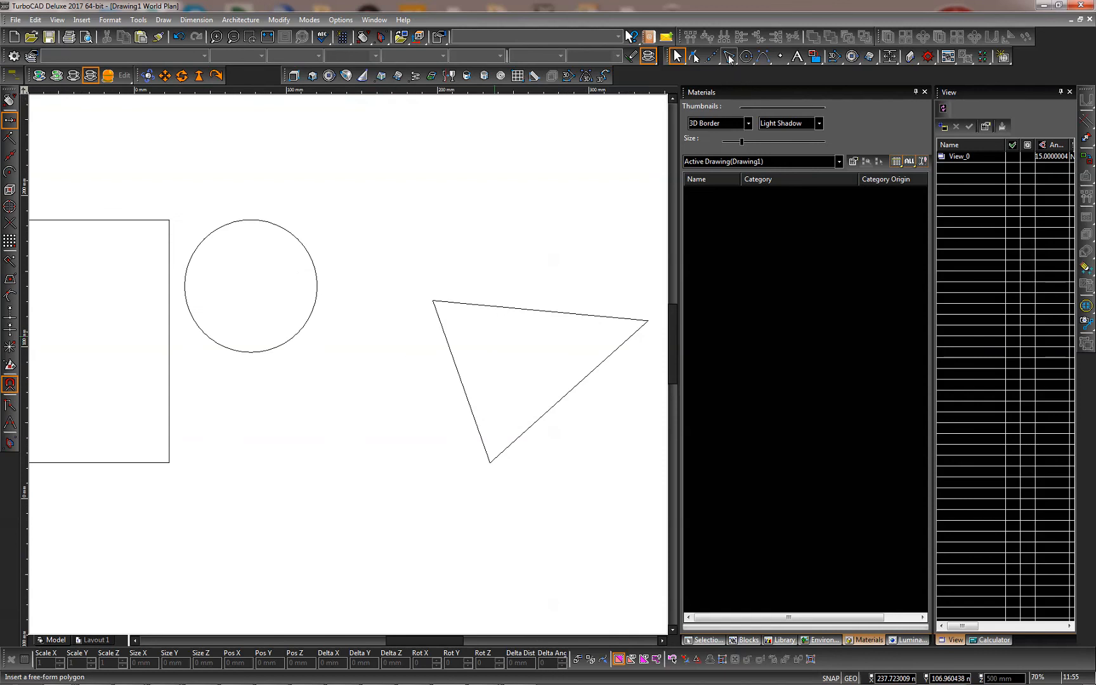
click(728, 58)
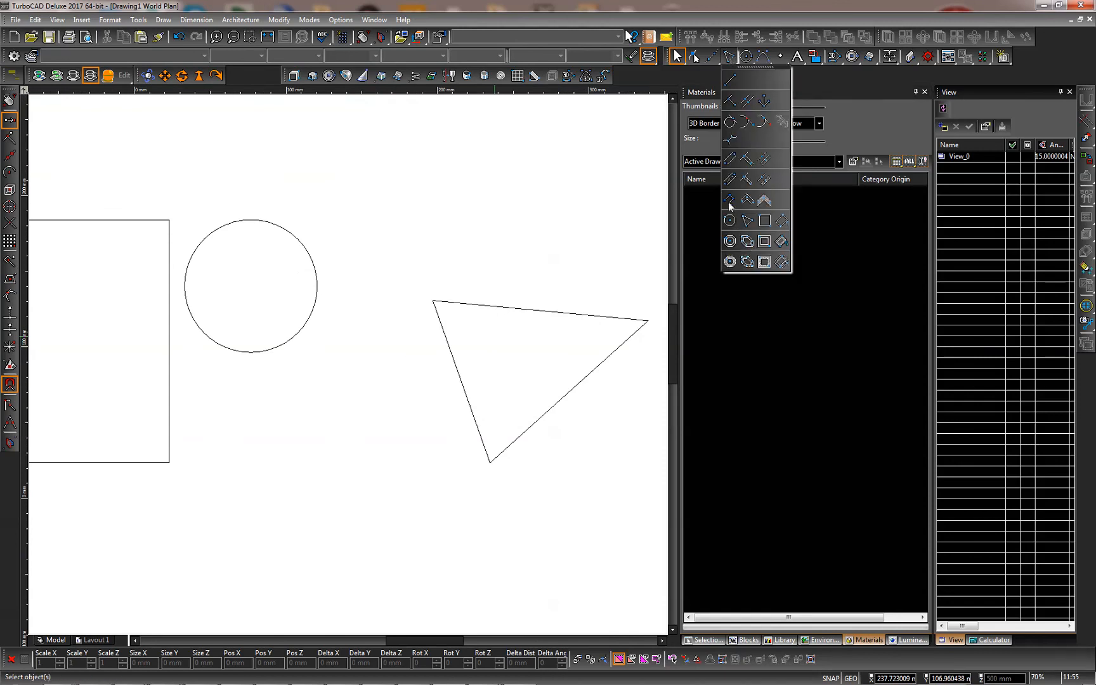
click(734, 79)
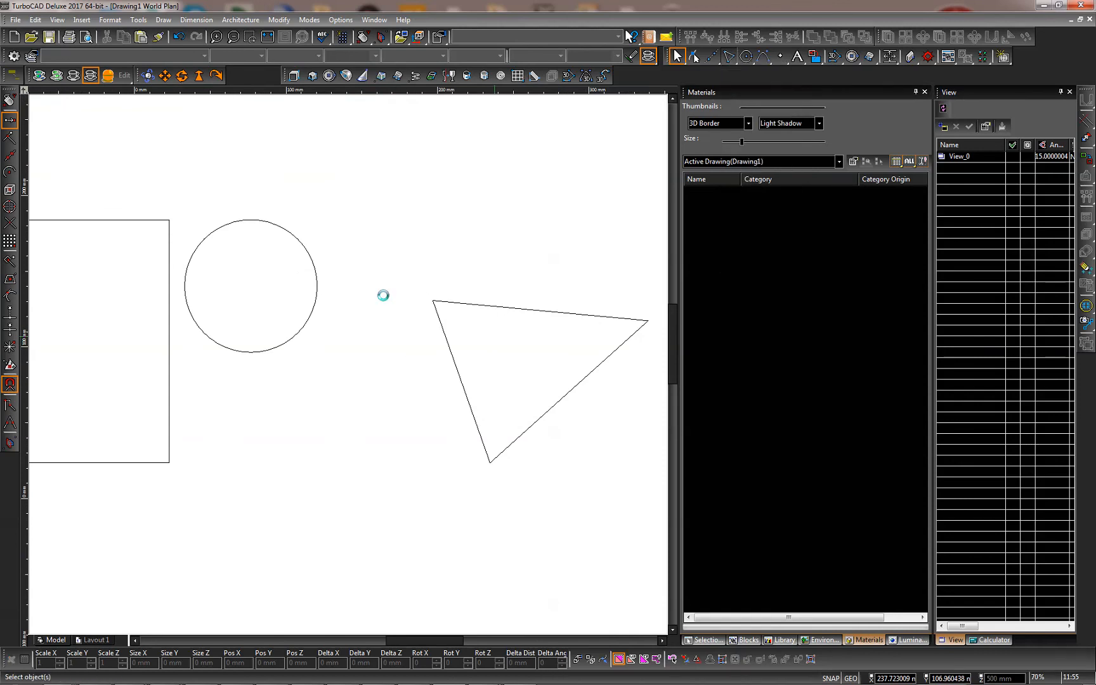
click(356, 250)
click(415, 183)
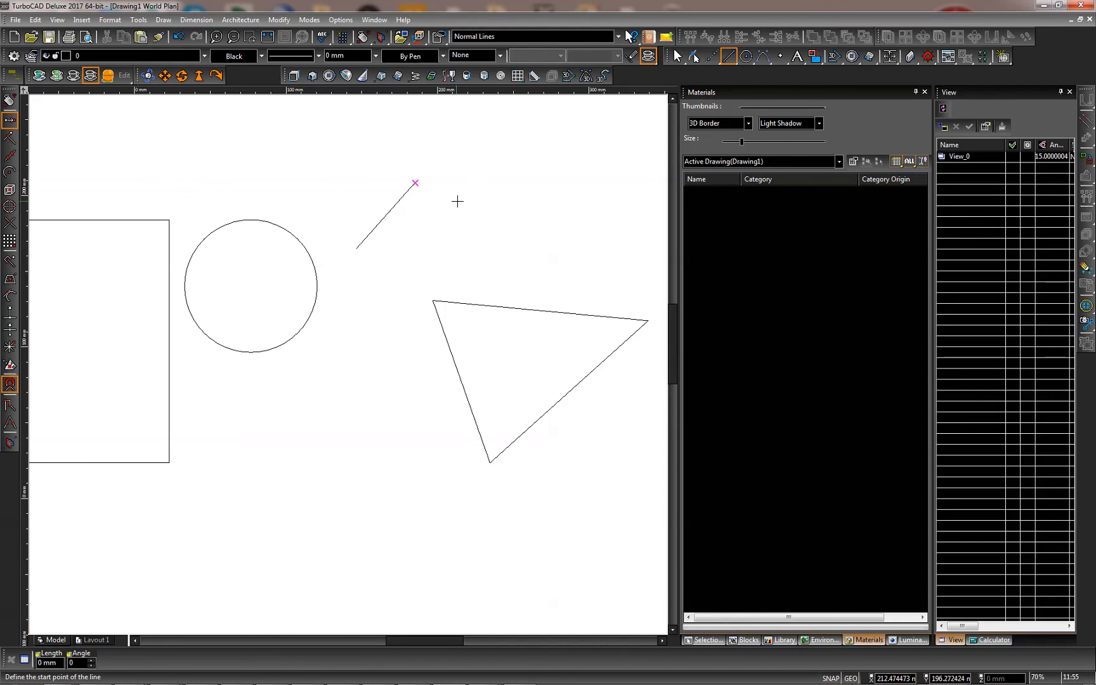
click(415, 182)
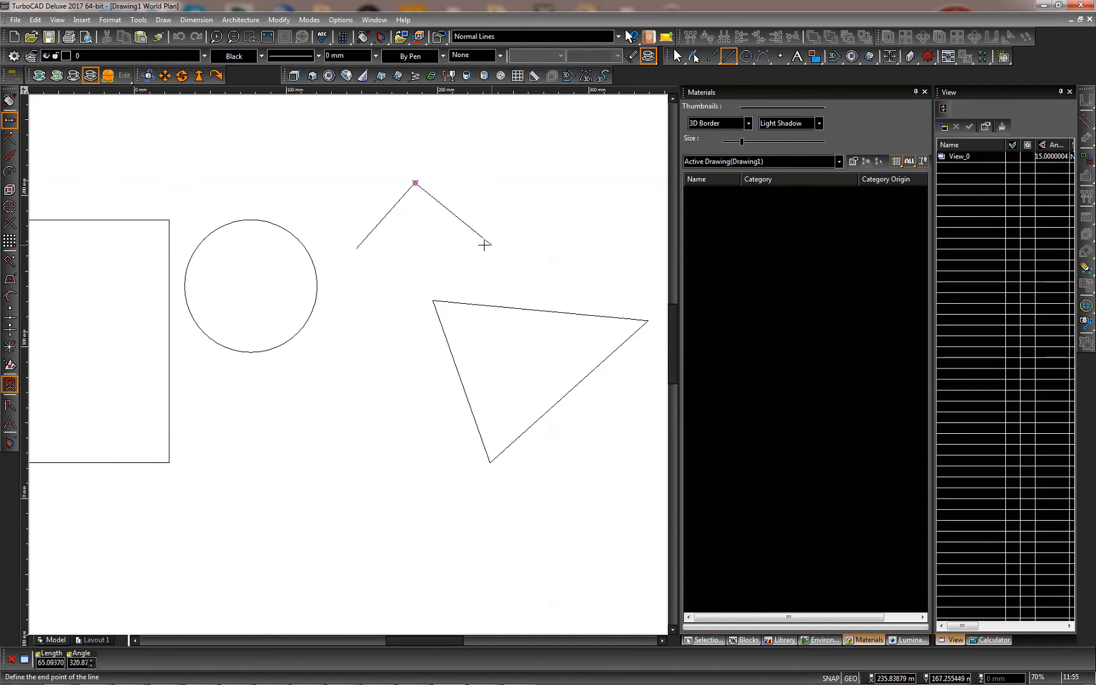
click(479, 258)
click(357, 248)
click(412, 227)
click(412, 228)
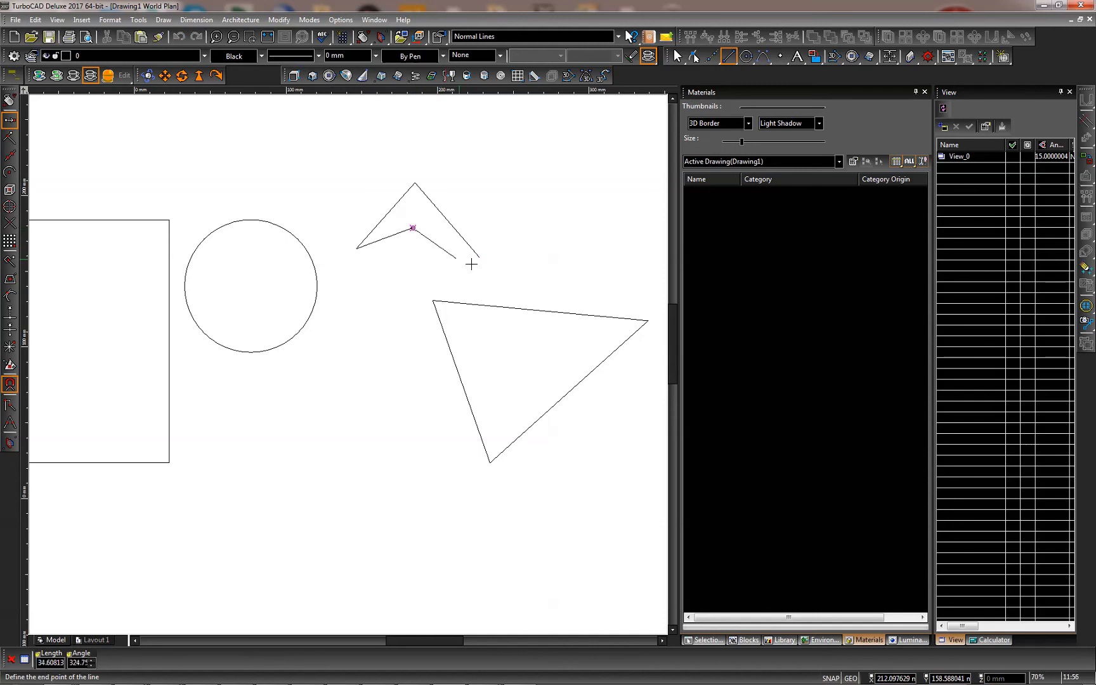
click(479, 257)
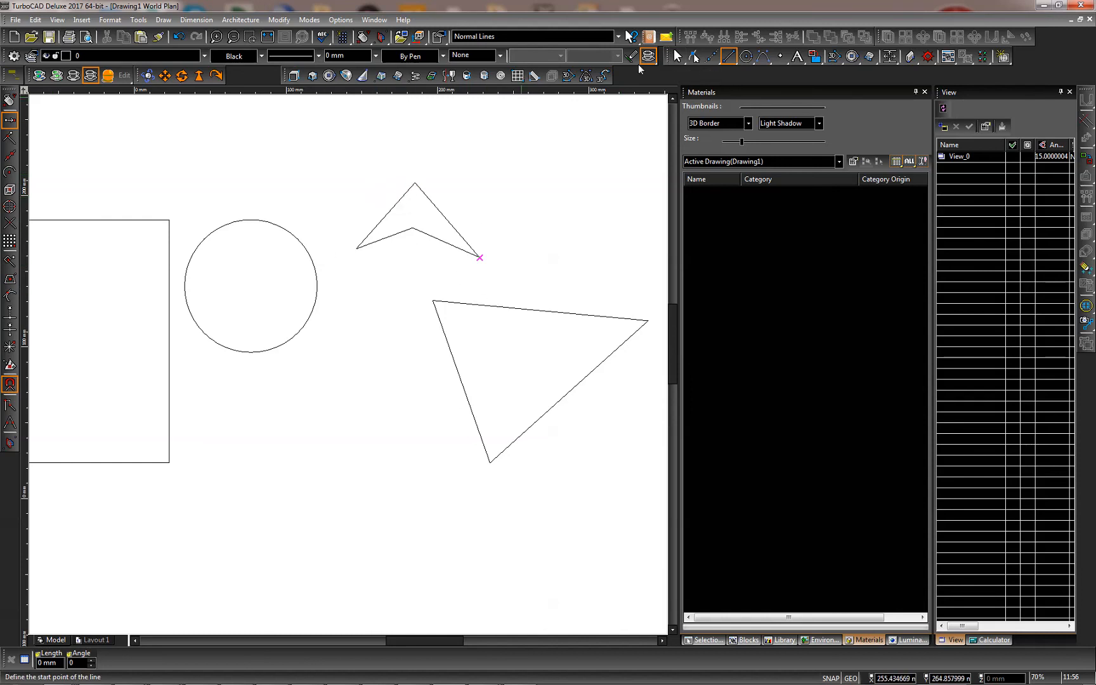
- Combine the four arrowhead lines into one group, keeping the default group name
key(space)
drag(327, 164, 513, 276)
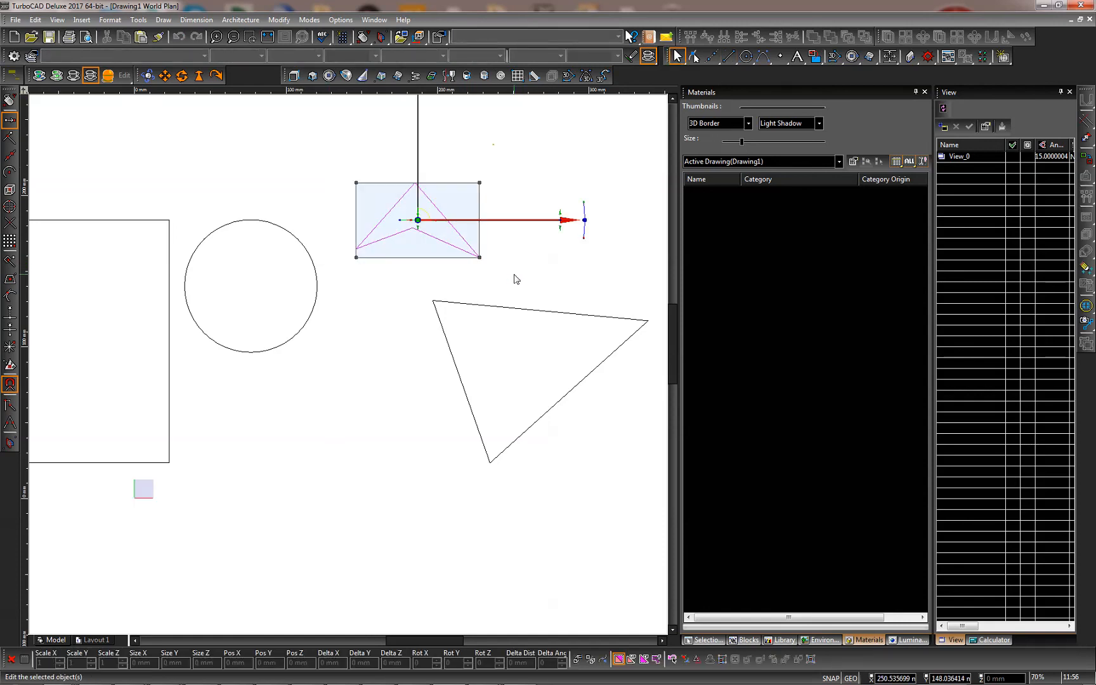
click(109, 20)
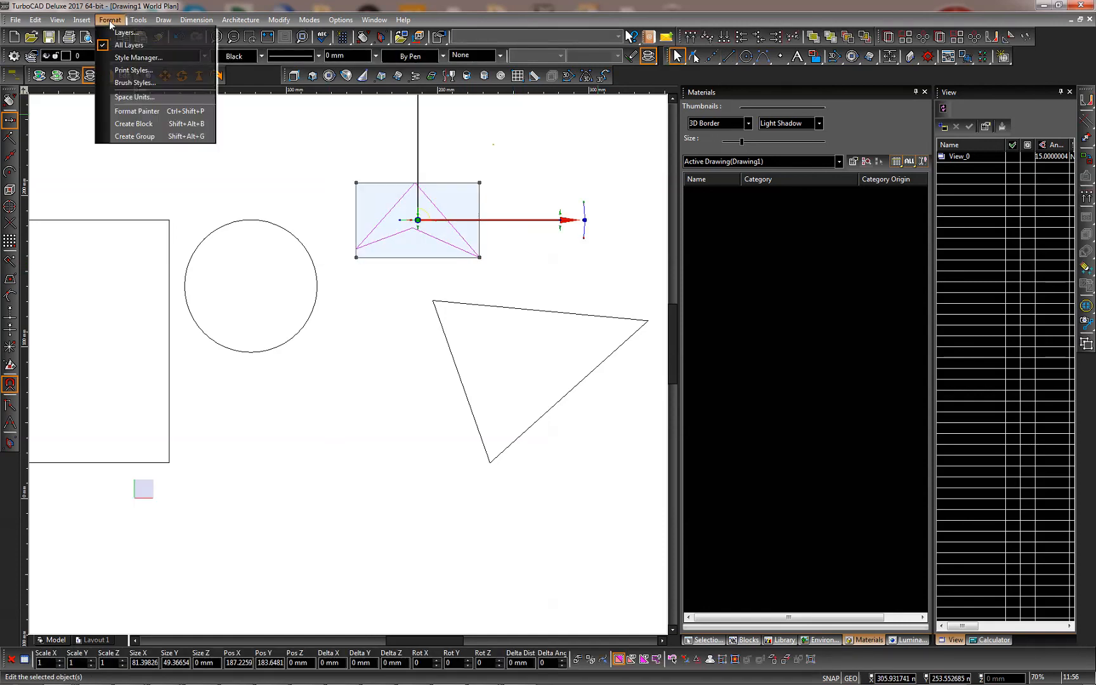
click(143, 137)
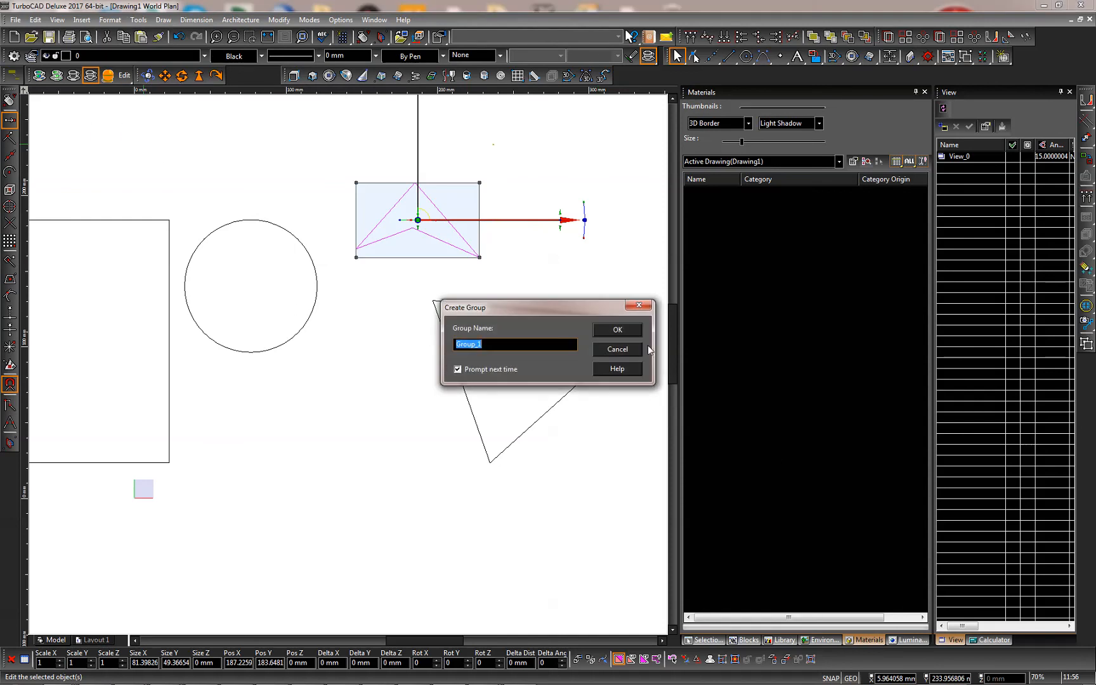
click(615, 332)
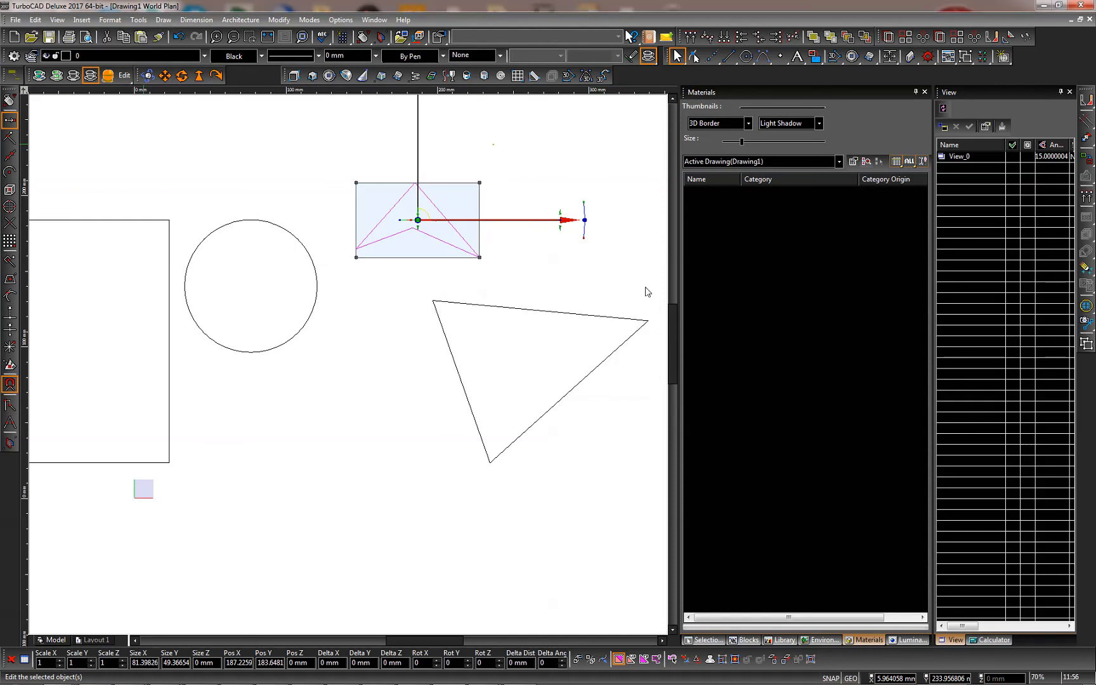
click(545, 267)
- Align the arrowhead group to a line through the rectangle's two right corners and check the contact point
click(464, 251)
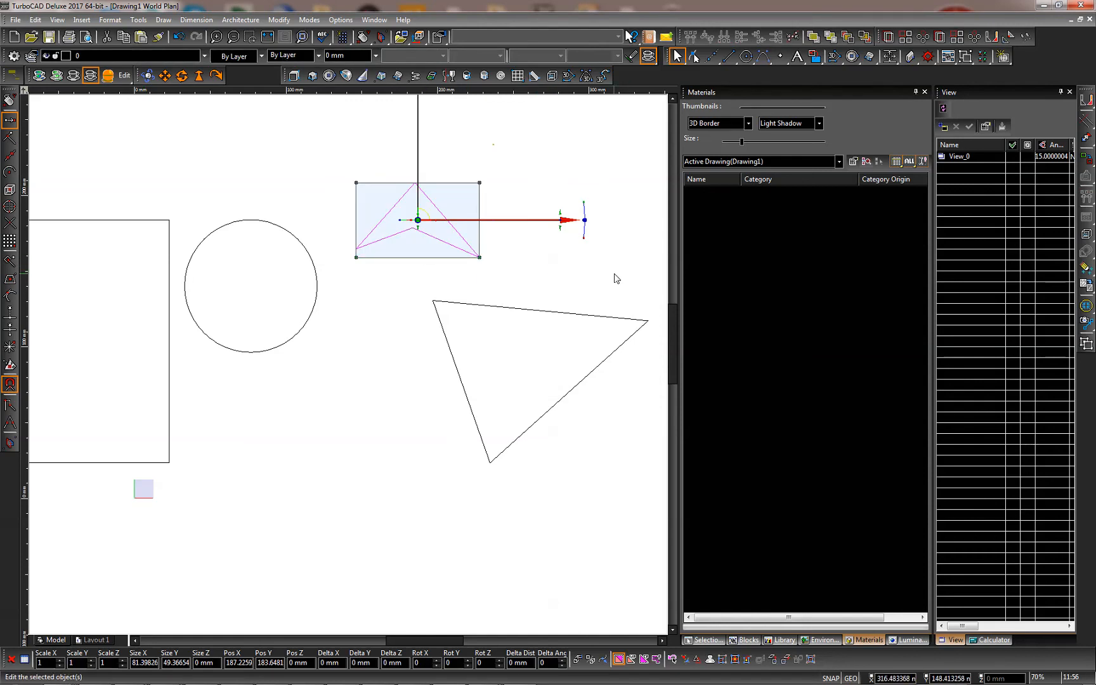
click(793, 36)
click(170, 220)
click(170, 463)
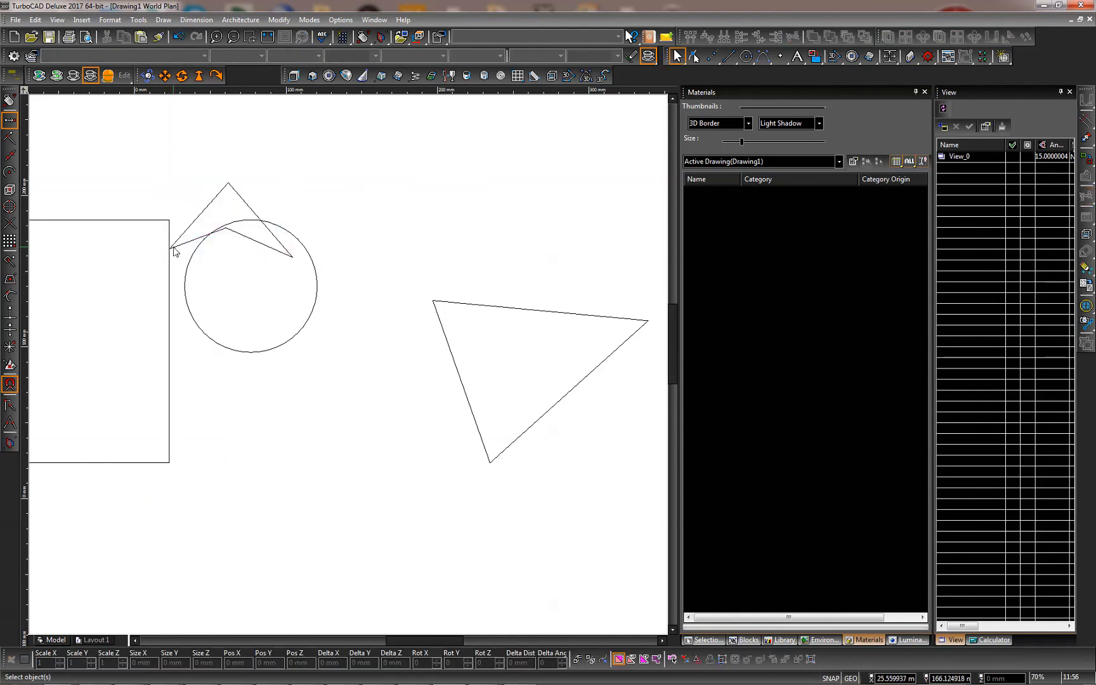
scroll(175, 248, up, 10)
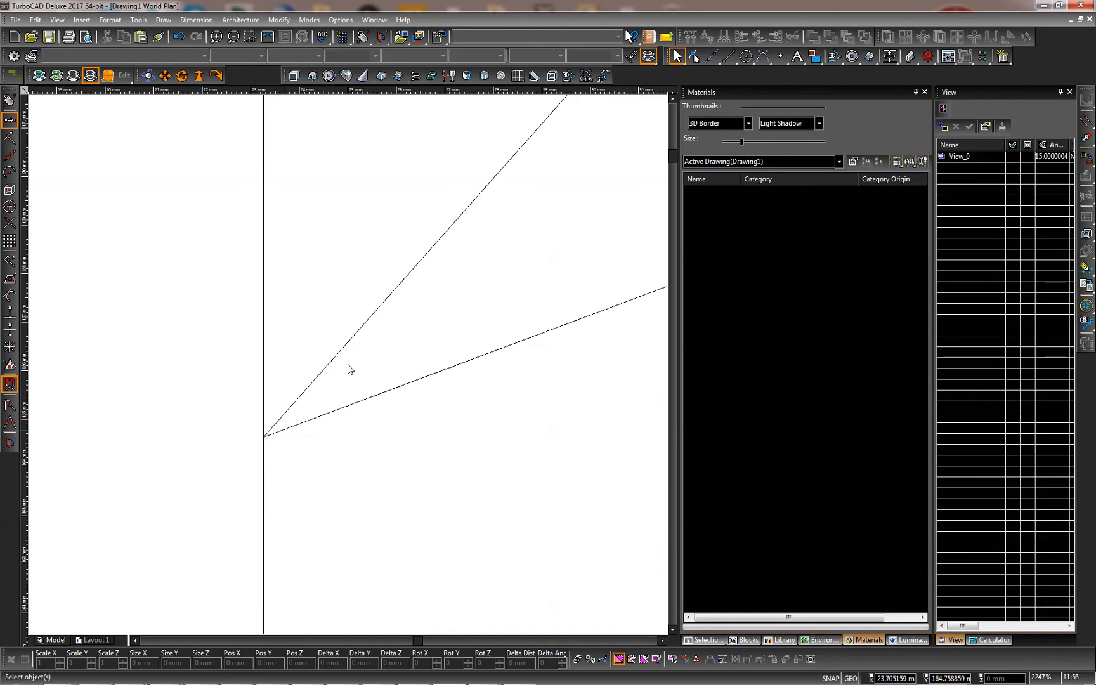
scroll(349, 369, down, 15)
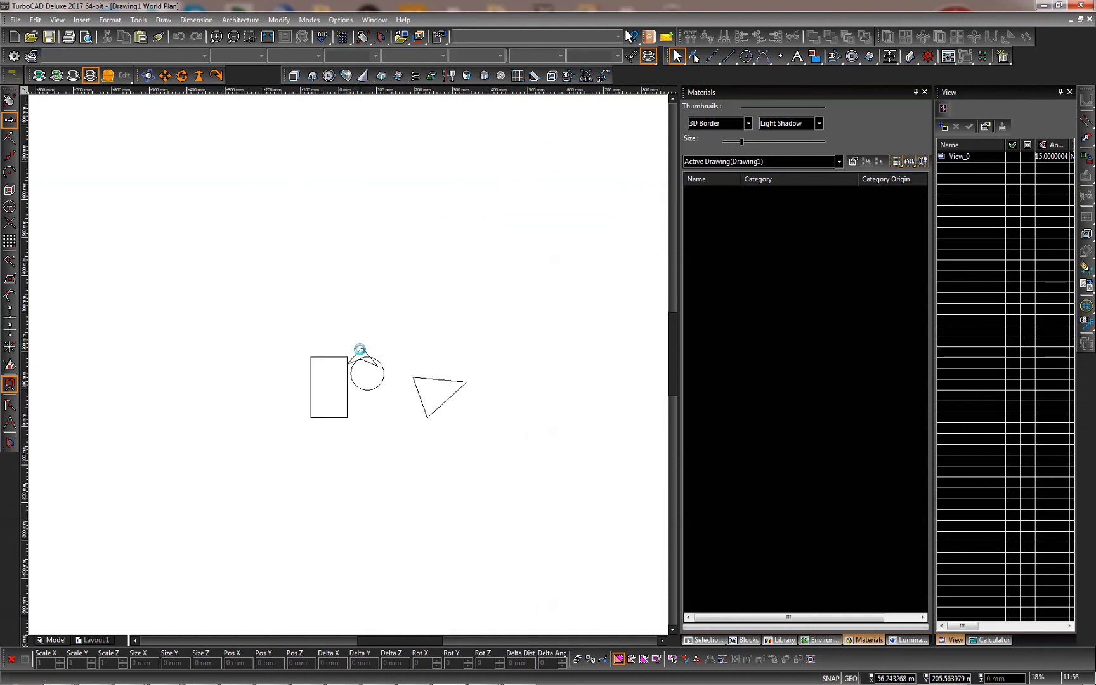
- Select the arrowhead group and the rectangle together and align their bottom edges
click(361, 355)
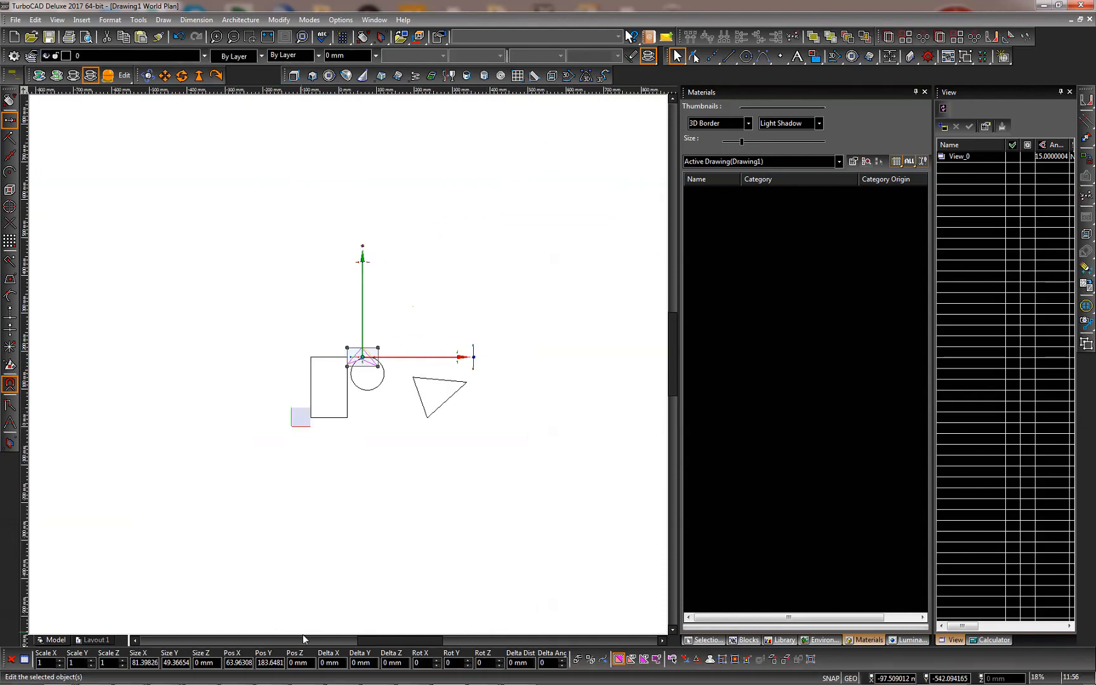
scroll(361, 364, up, 3)
scroll(348, 364, down, 2)
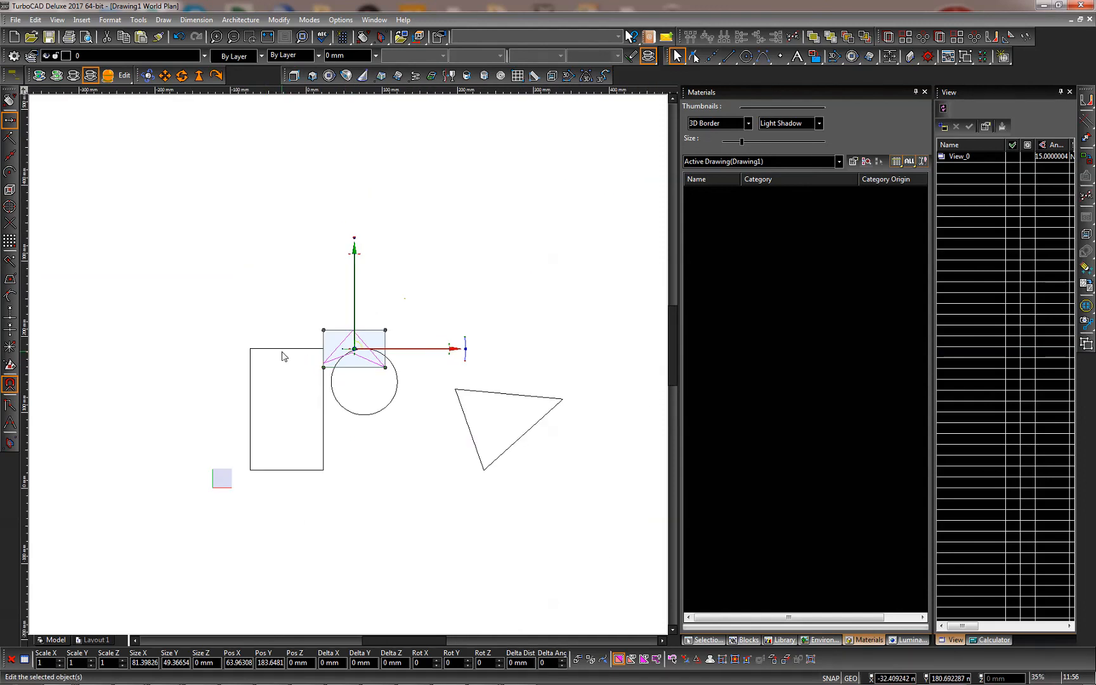
shift+click(282, 349)
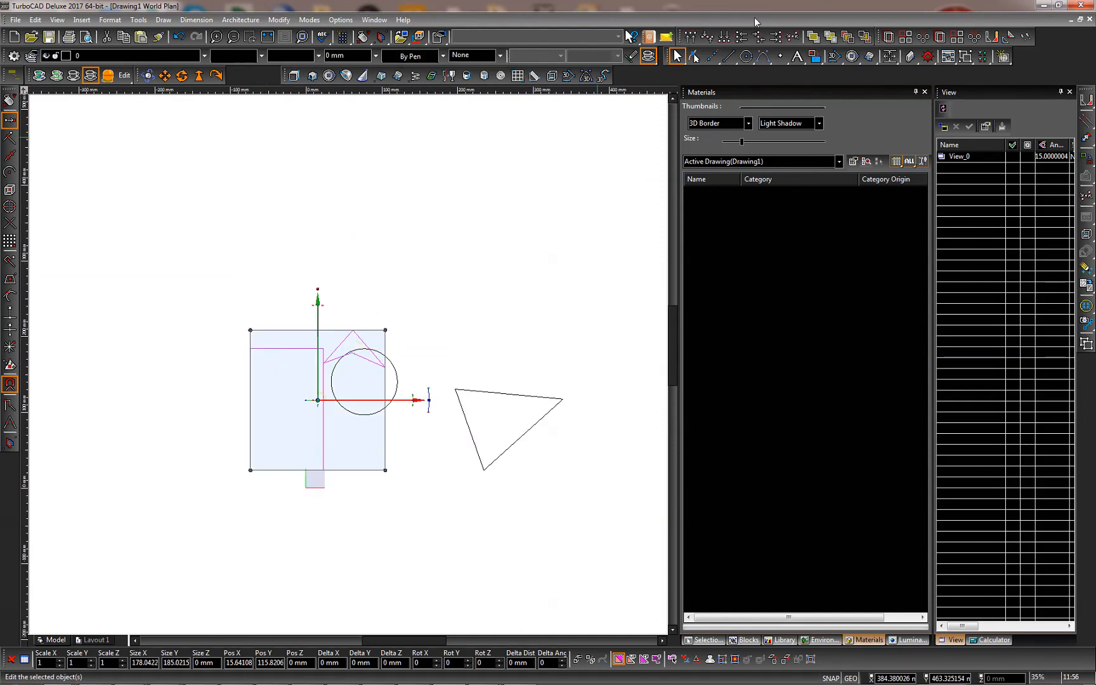
click(724, 38)
click(366, 423)
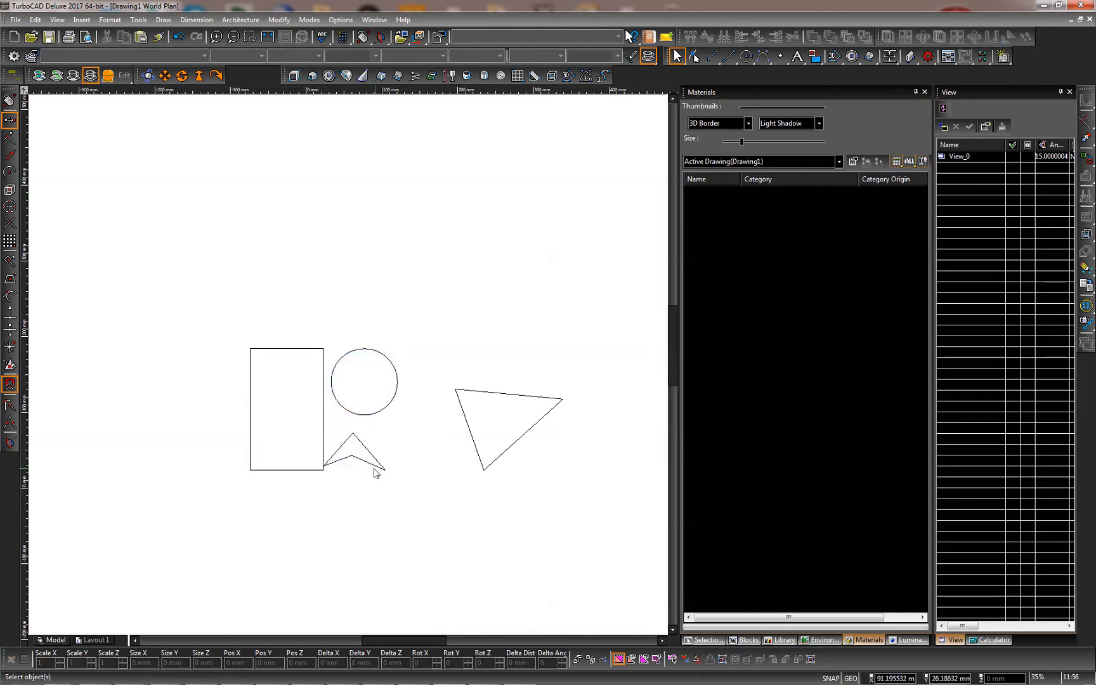
scroll(384, 471, up, 5)
scroll(350, 371, down, 3)
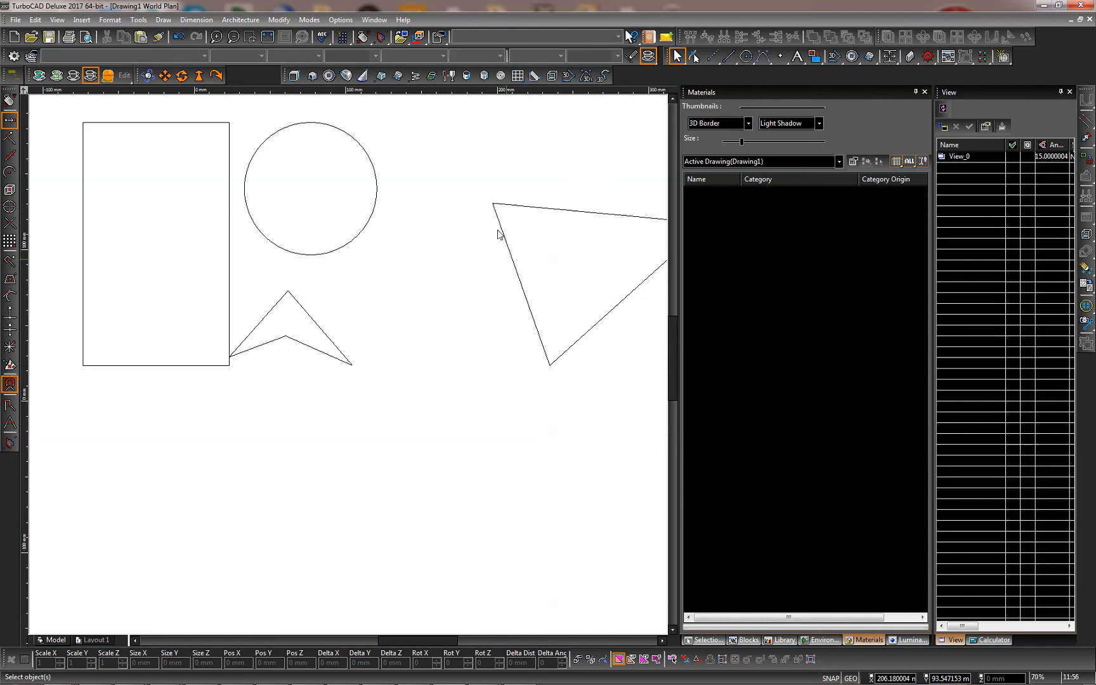
- Relocate the rectangle's reference point from its centre to its lower-left corner
scroll(290, 367, down, 3)
scroll(348, 369, up, 3)
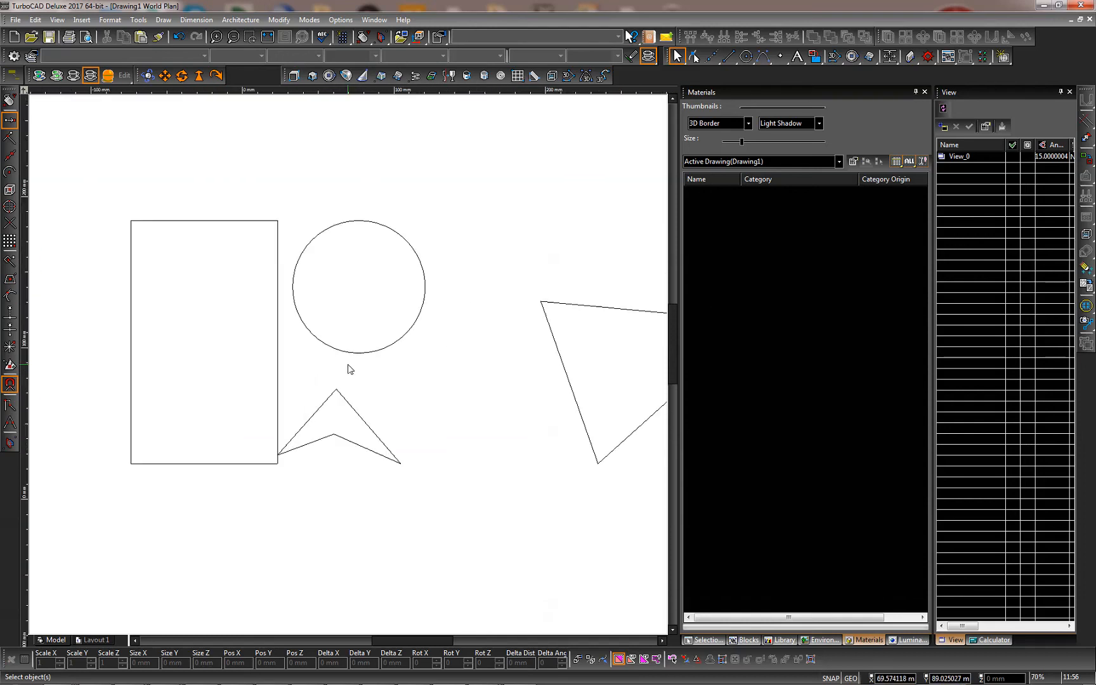
scroll(348, 369, down, 1)
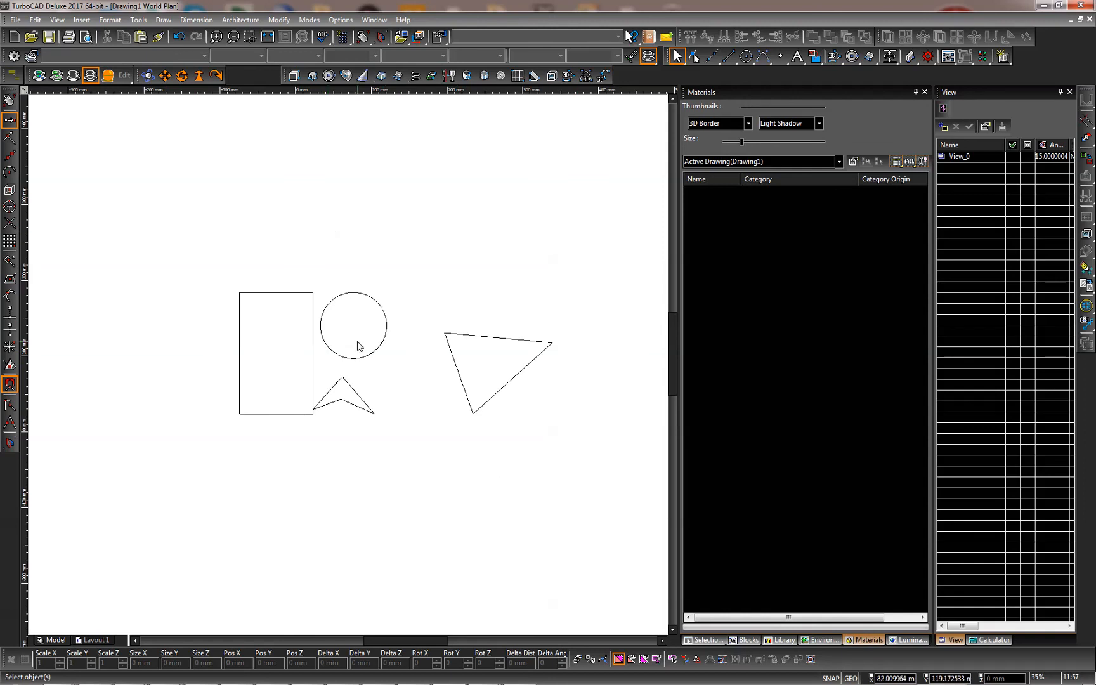
click(285, 296)
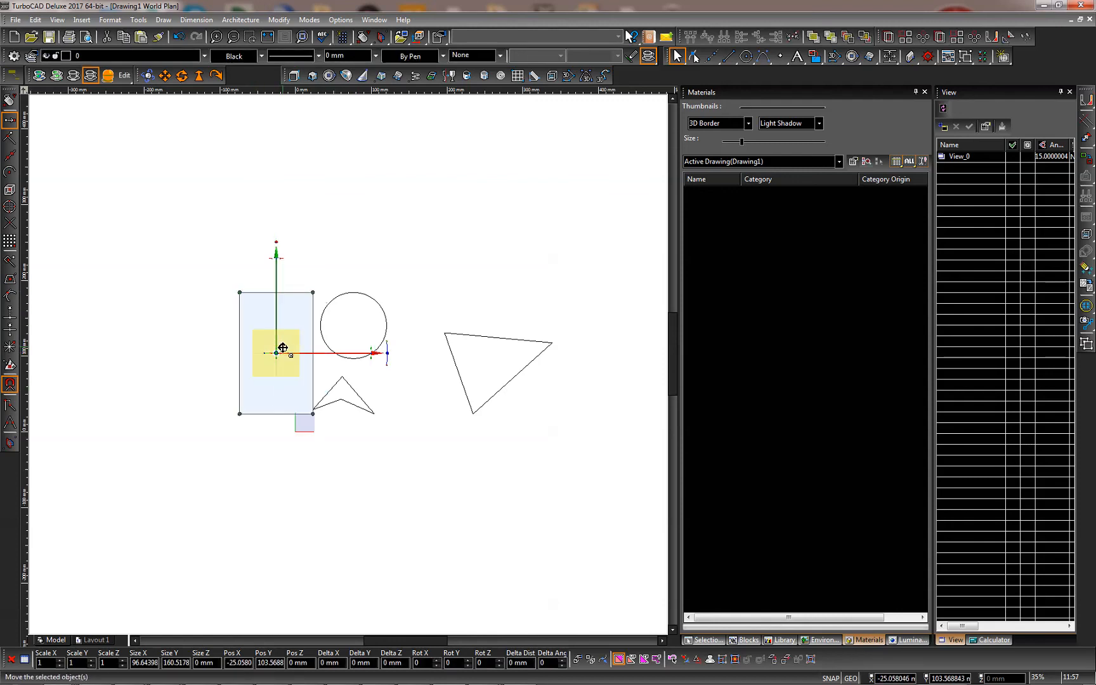
scroll(280, 353, up, 5)
scroll(325, 374, down, 4)
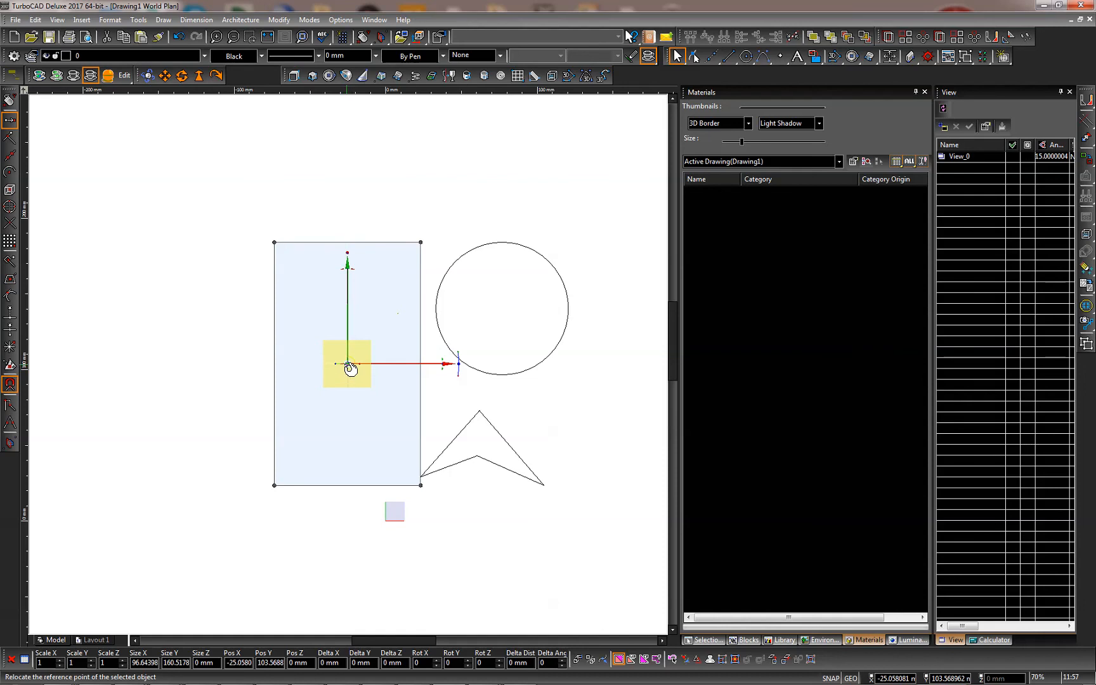
click(329, 380)
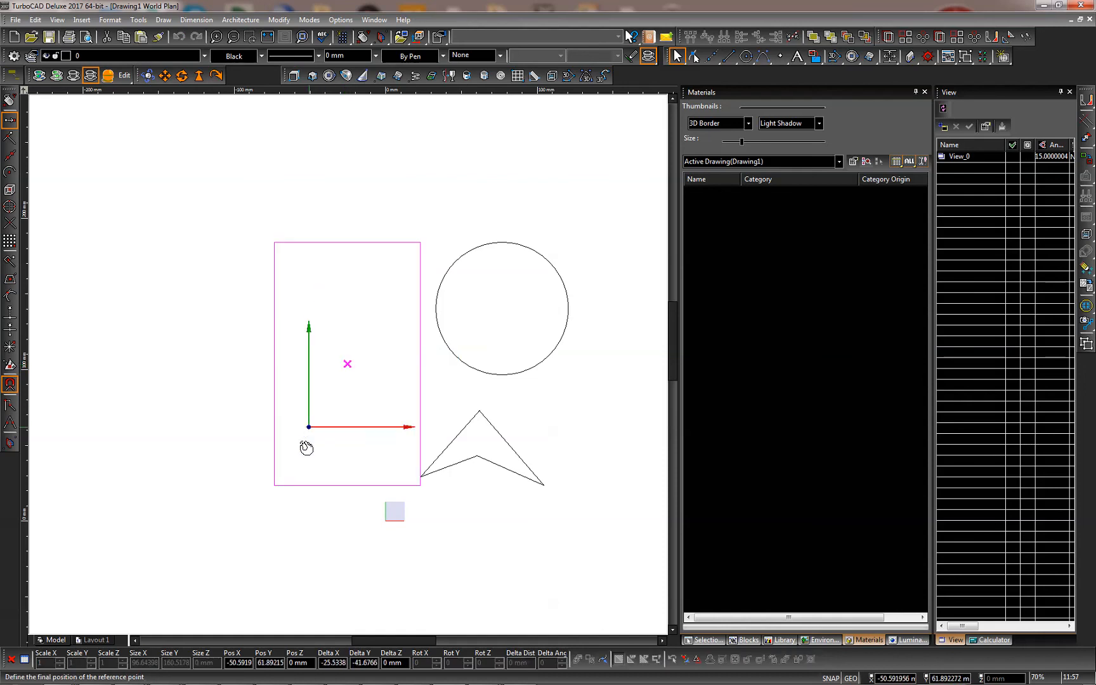
click(278, 486)
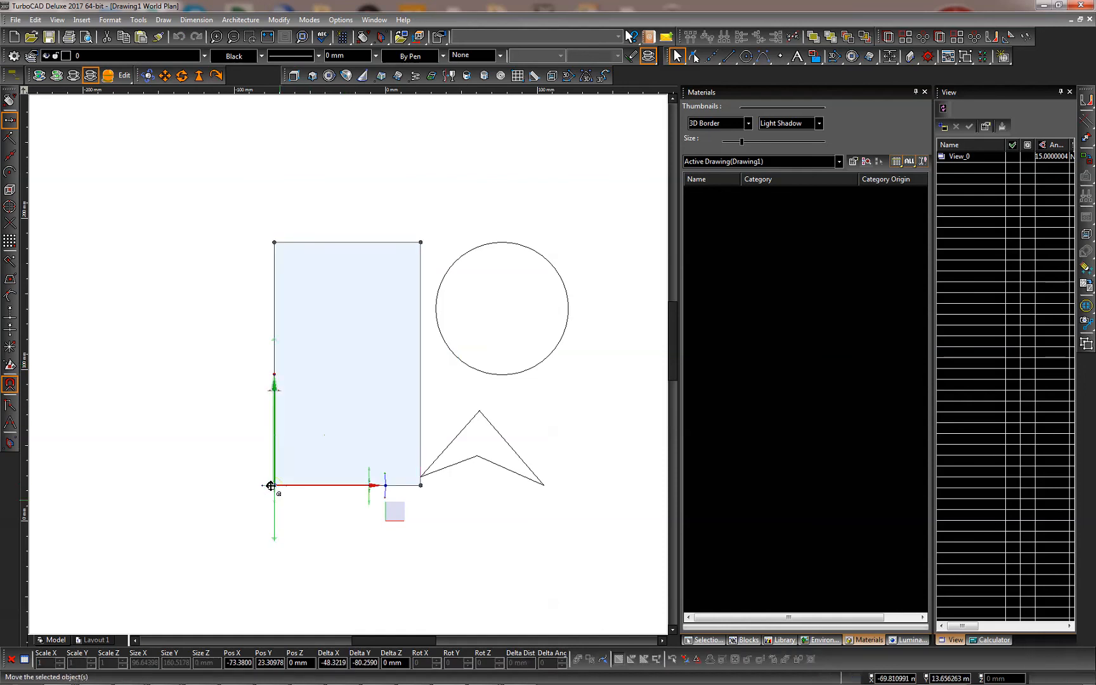
- Move the rectangle by its lower-left reference point onto the arrowhead's lower-right tip
scroll(279, 484, up, 5)
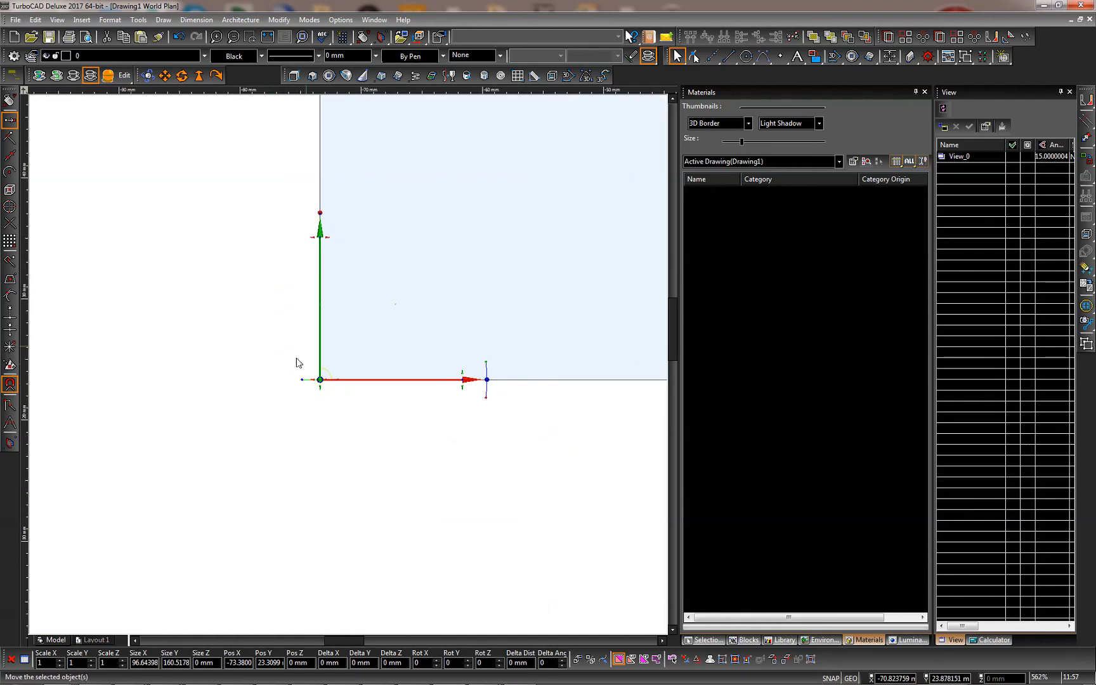
scroll(338, 369, down, 7)
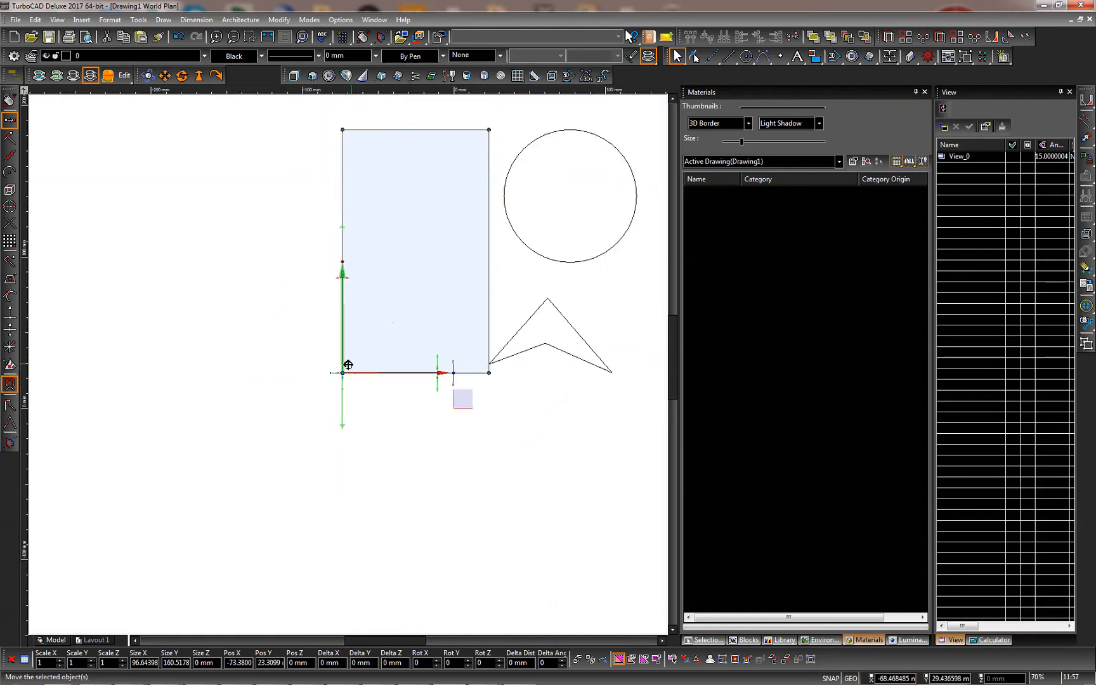
scroll(348, 366, up, 2)
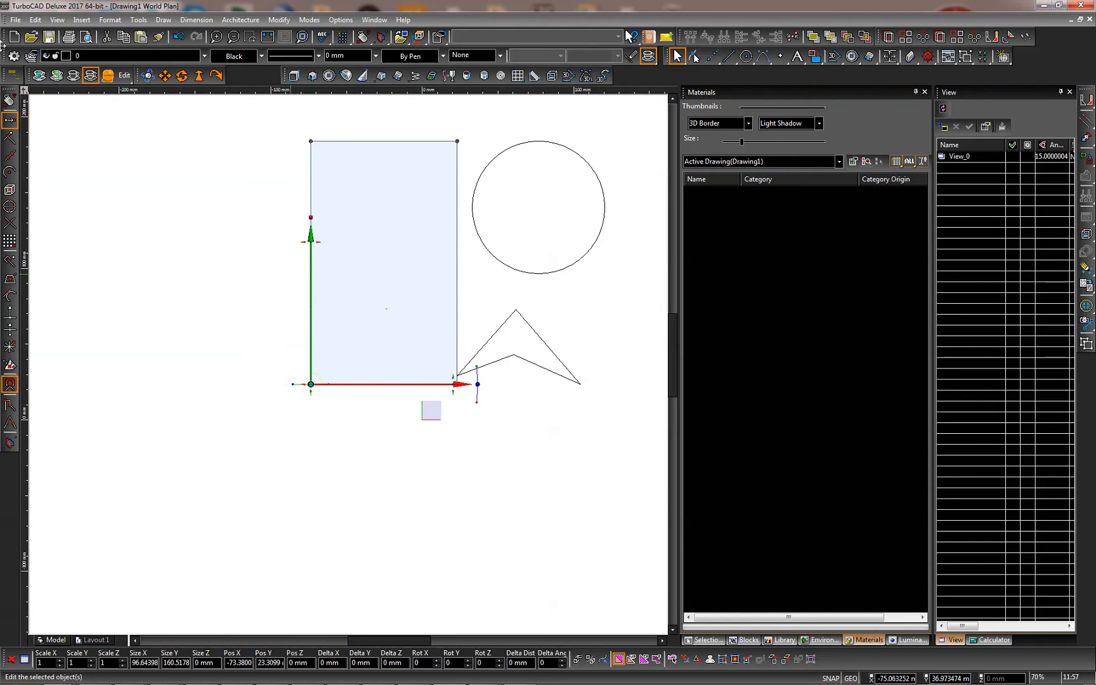
drag(309, 384, 580, 384)
- Examine the contact point between the rectangle's lower-left corner and the arrowhead's lower-right tip
scroll(537, 318, down, 2)
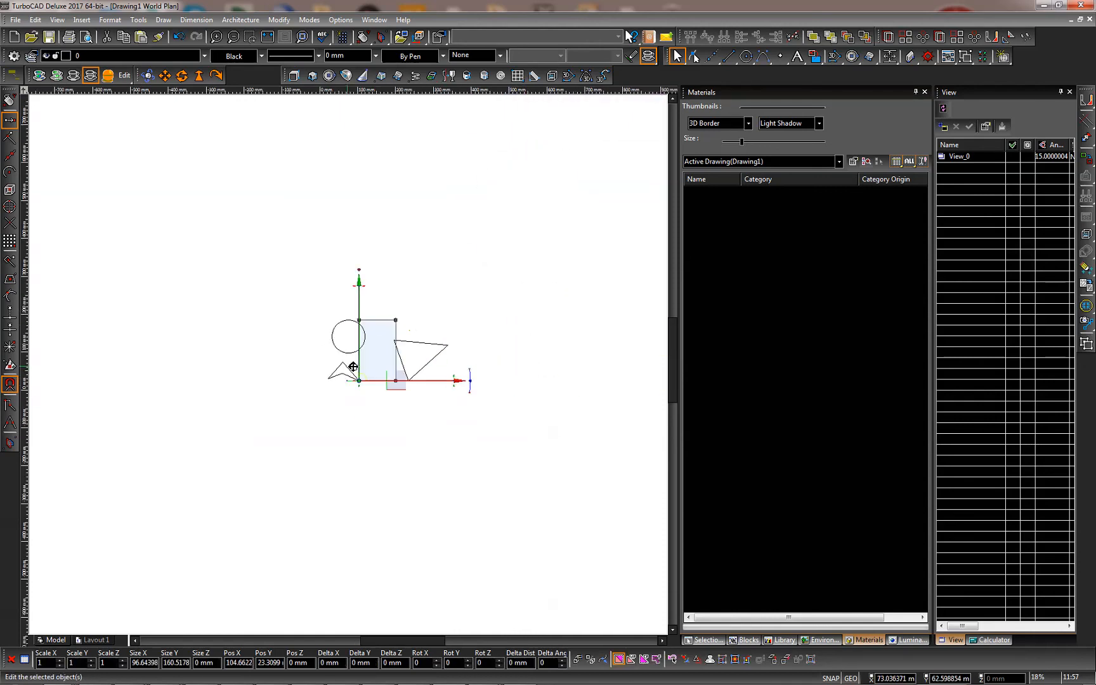
scroll(348, 365, up, 2)
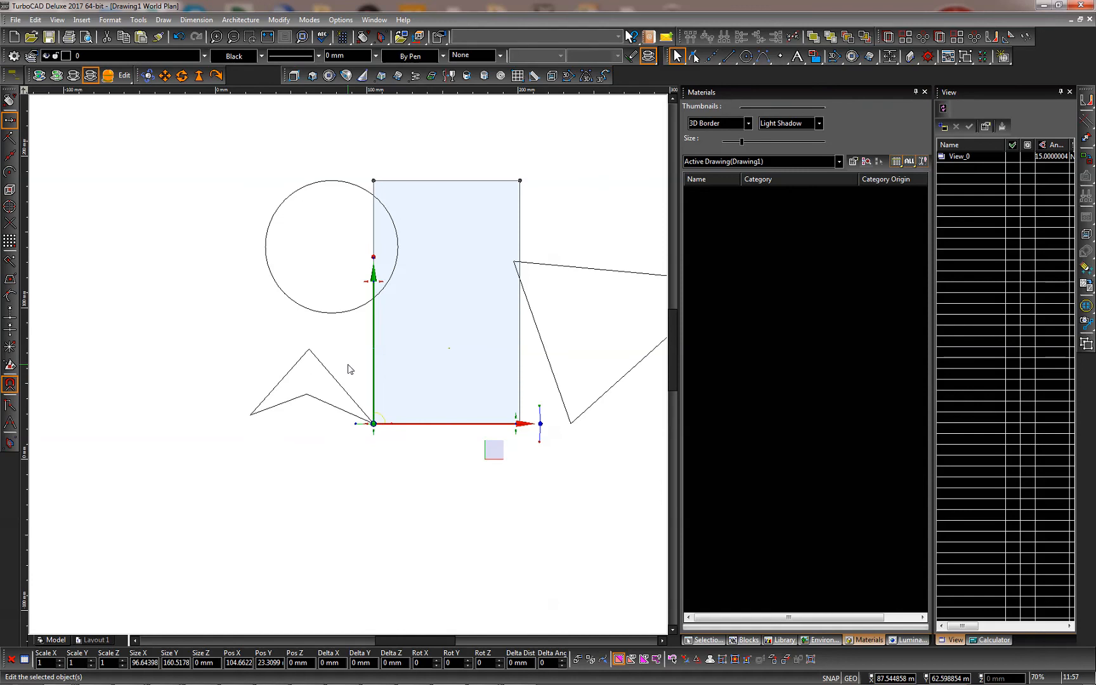
scroll(373, 422, up, 2)
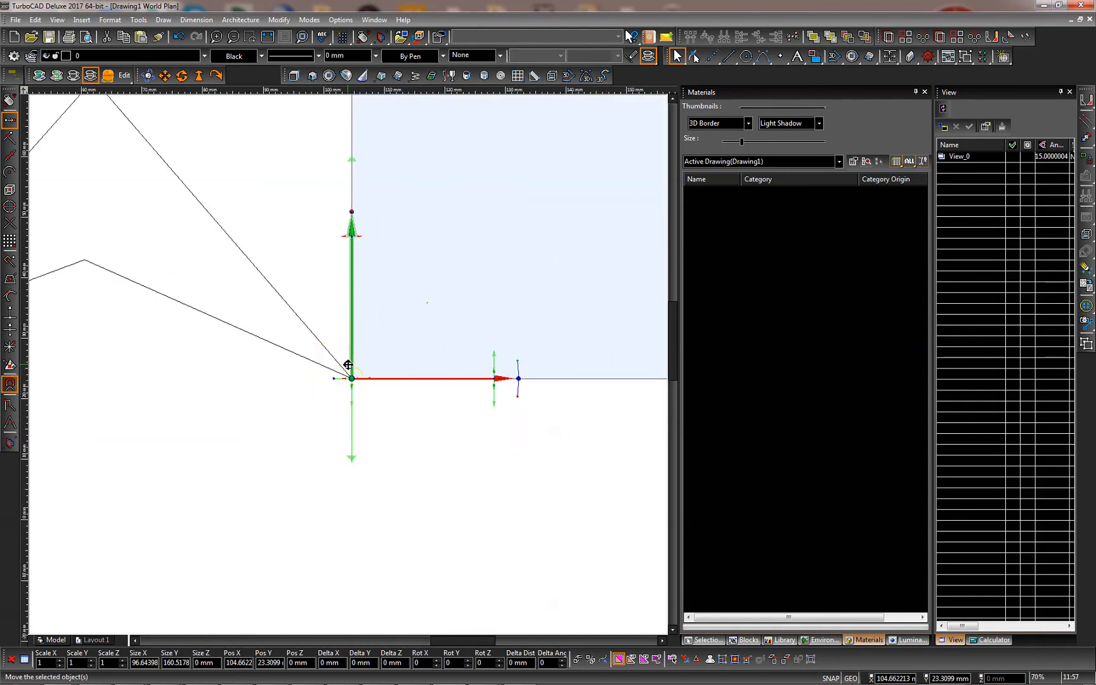
scroll(347, 365, up, 4)
scroll(348, 365, down, 3)
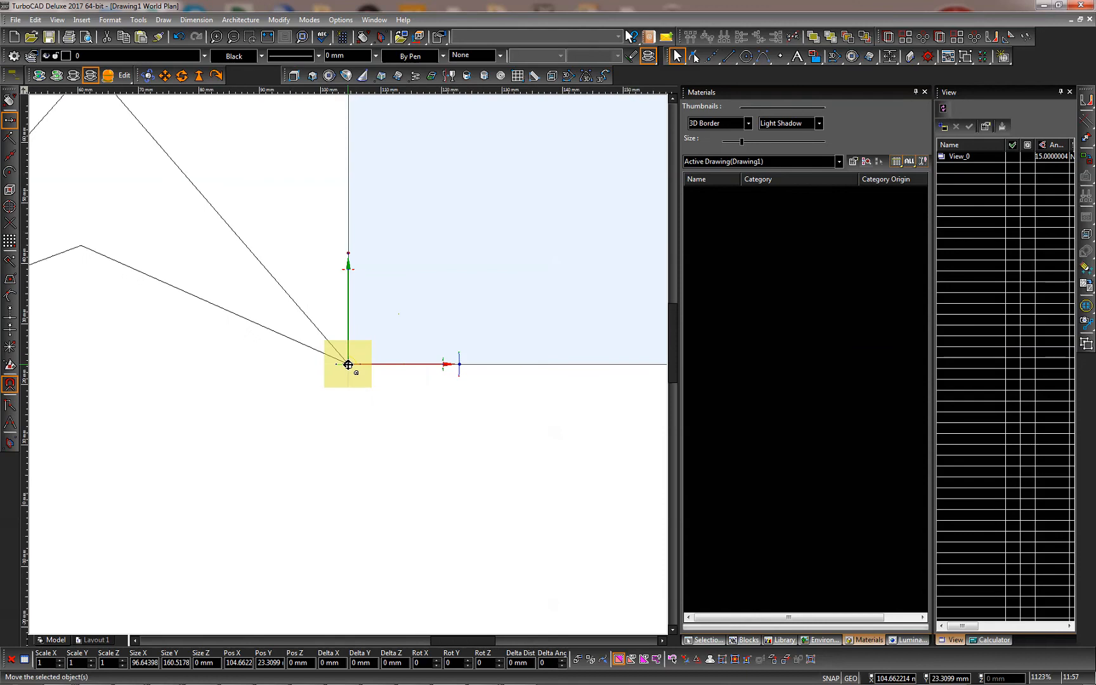
scroll(347, 365, down, 3)
scroll(347, 365, up, 3)
scroll(349, 364, down, 3)
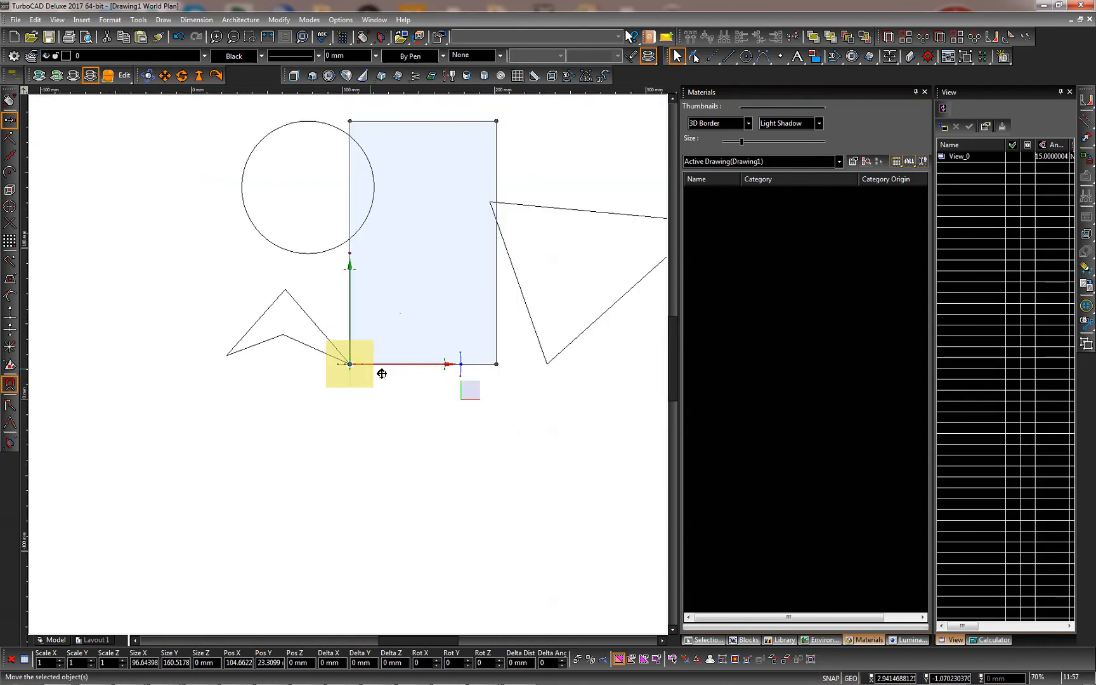
- Try to move the rectangle by its lower-left corner onto the arrowhead's apex
click(351, 364)
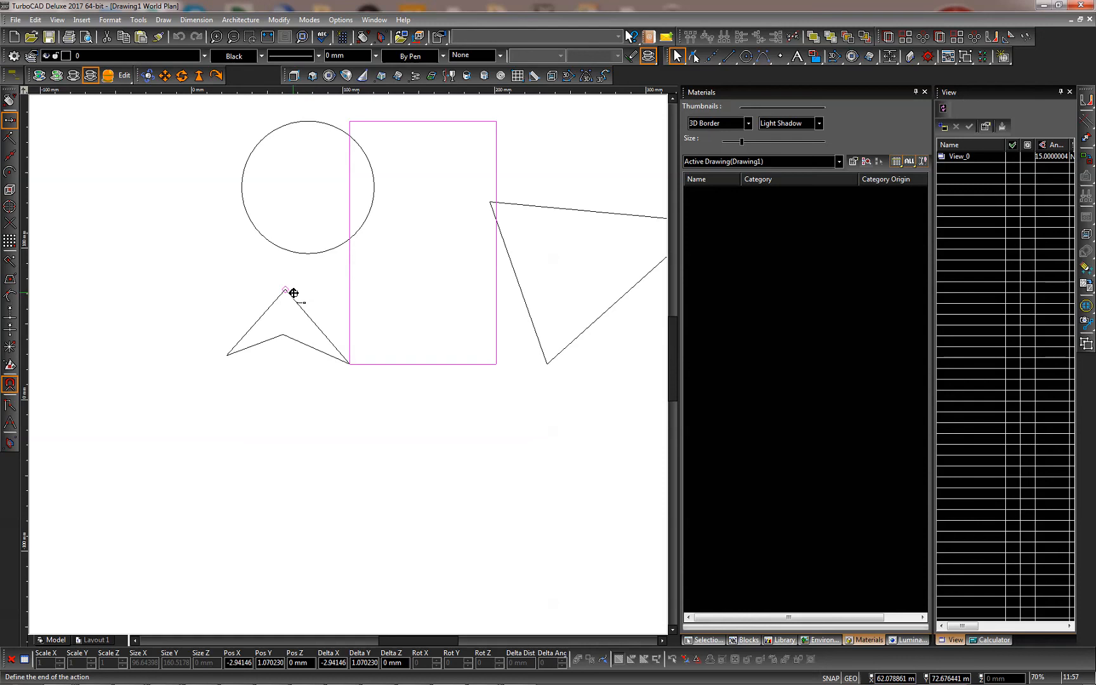
scroll(294, 293, up, 3)
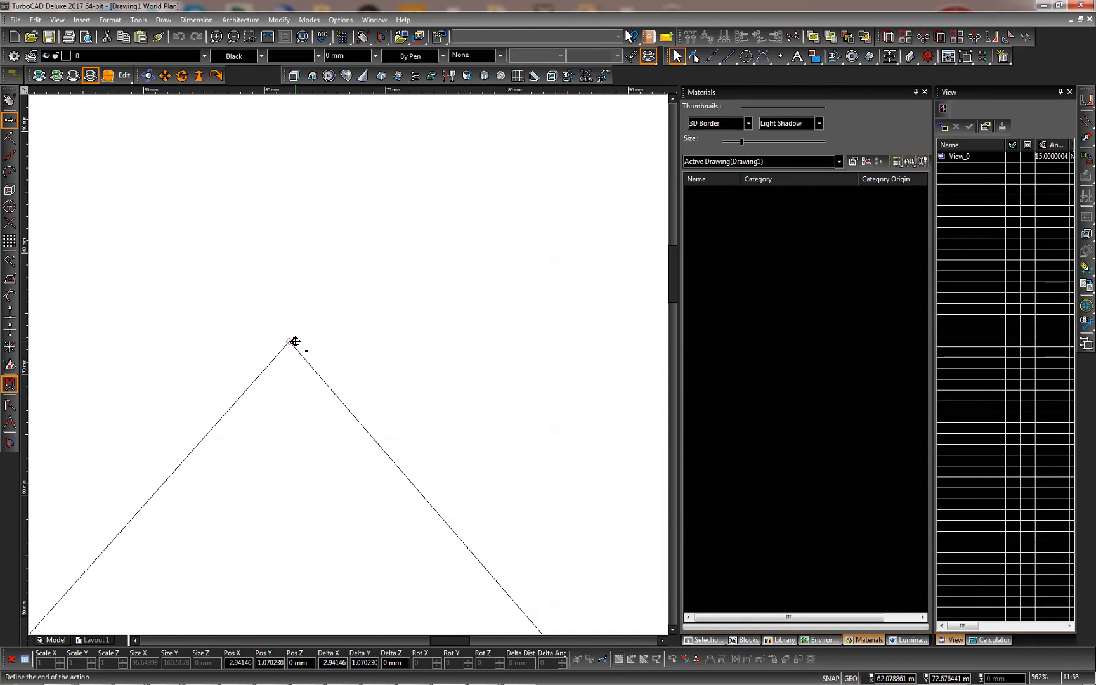
click(296, 341)
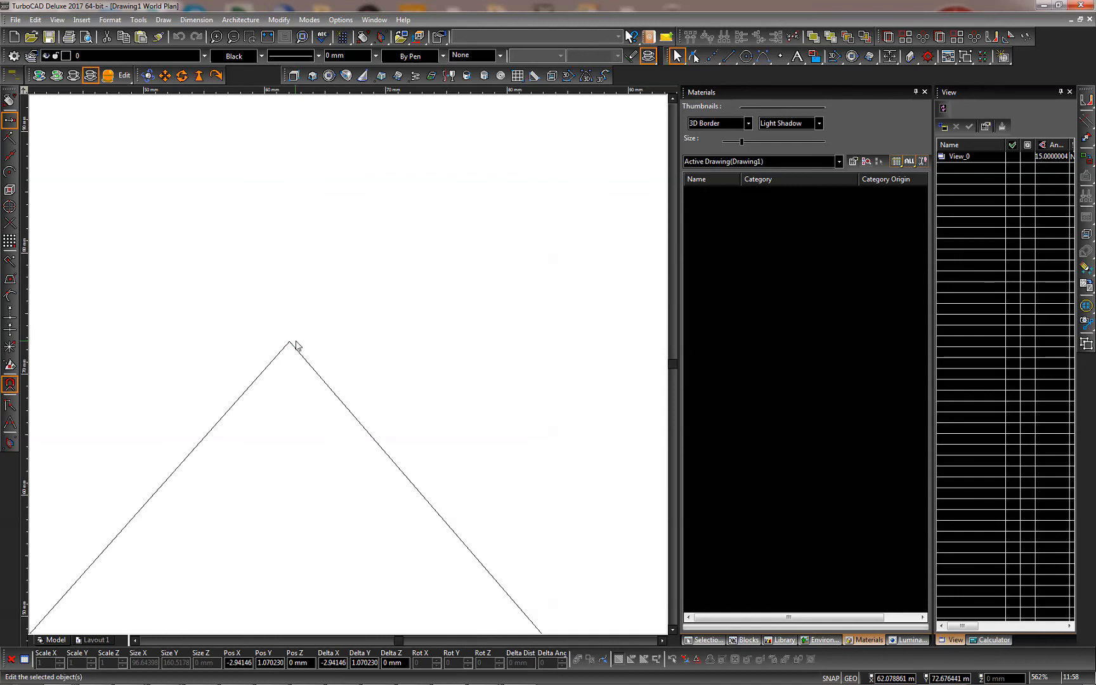
scroll(350, 367, down, 8)
scroll(365, 372, down, 5)
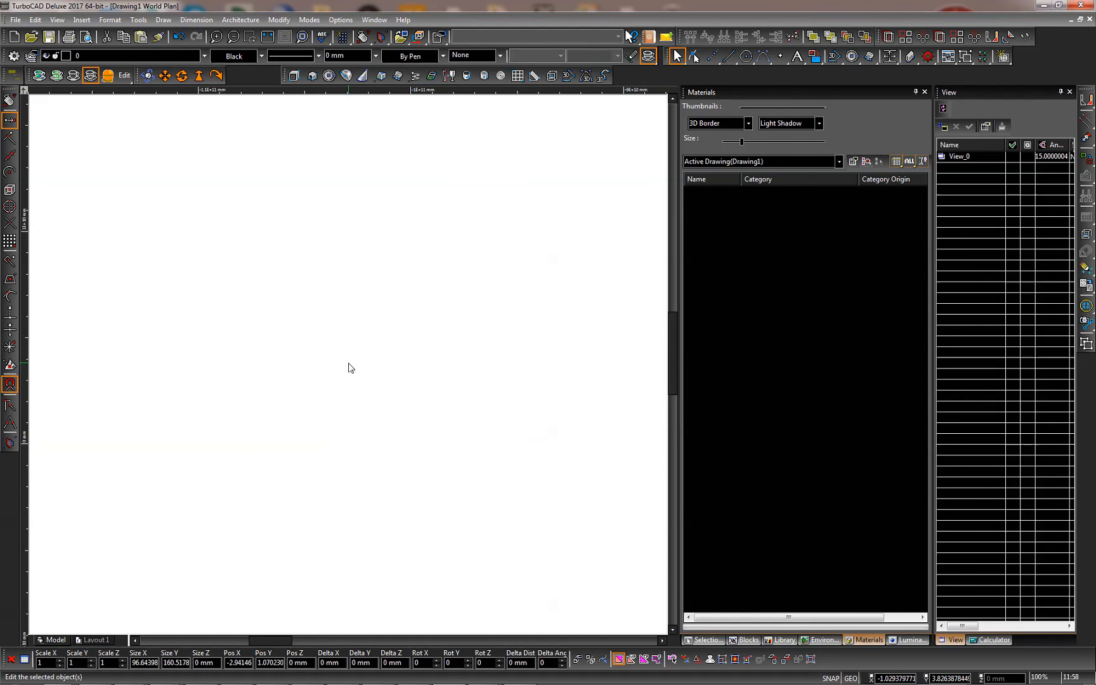
- Undo the last move of the rectangle
right_click(349, 363)
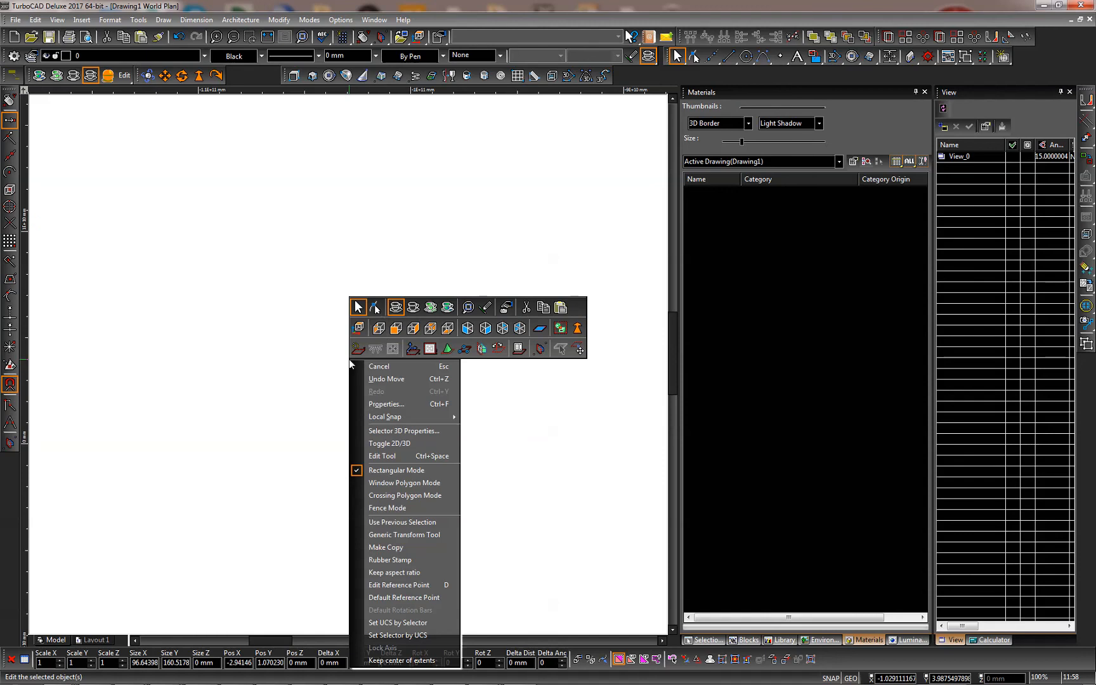
click(35, 23)
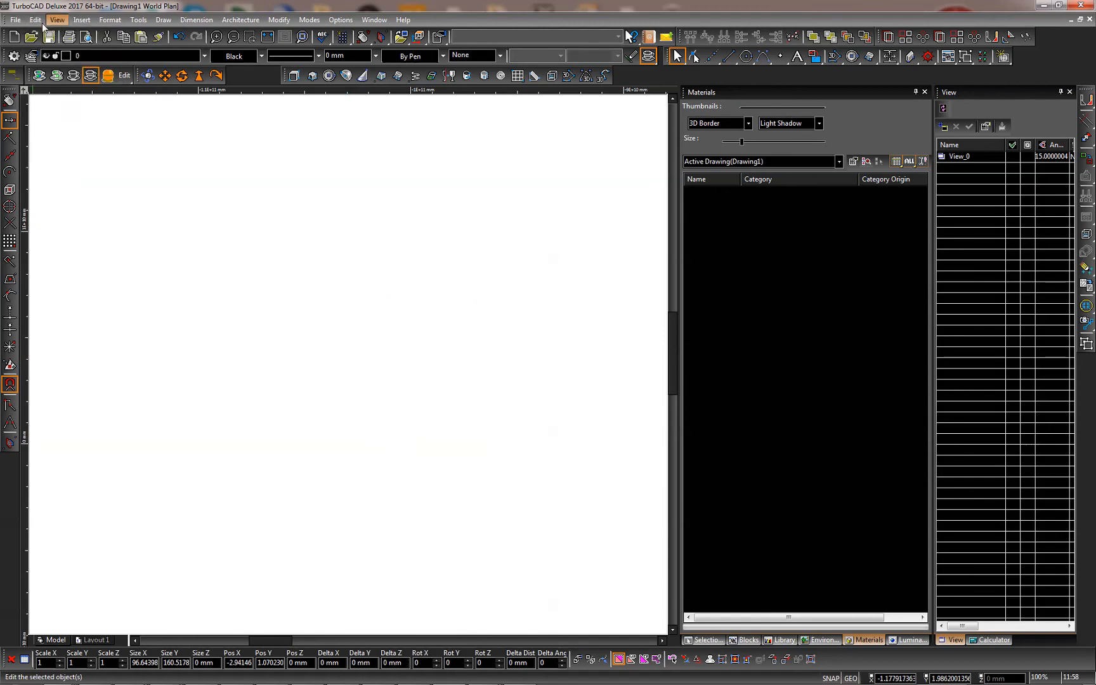
click(35, 20)
click(47, 32)
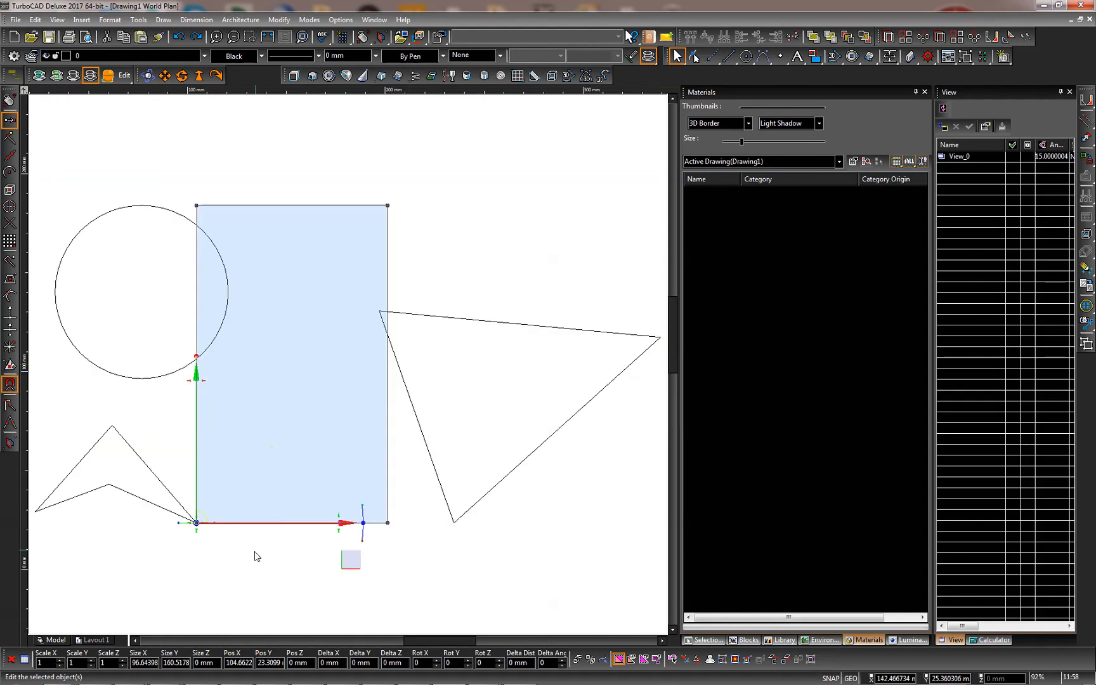
- Delete the selected rectangle, keeping the circle, arrowhead and triangle
key(Delete)
scroll(157, 470, up, 1)
scroll(352, 368, down, 2)
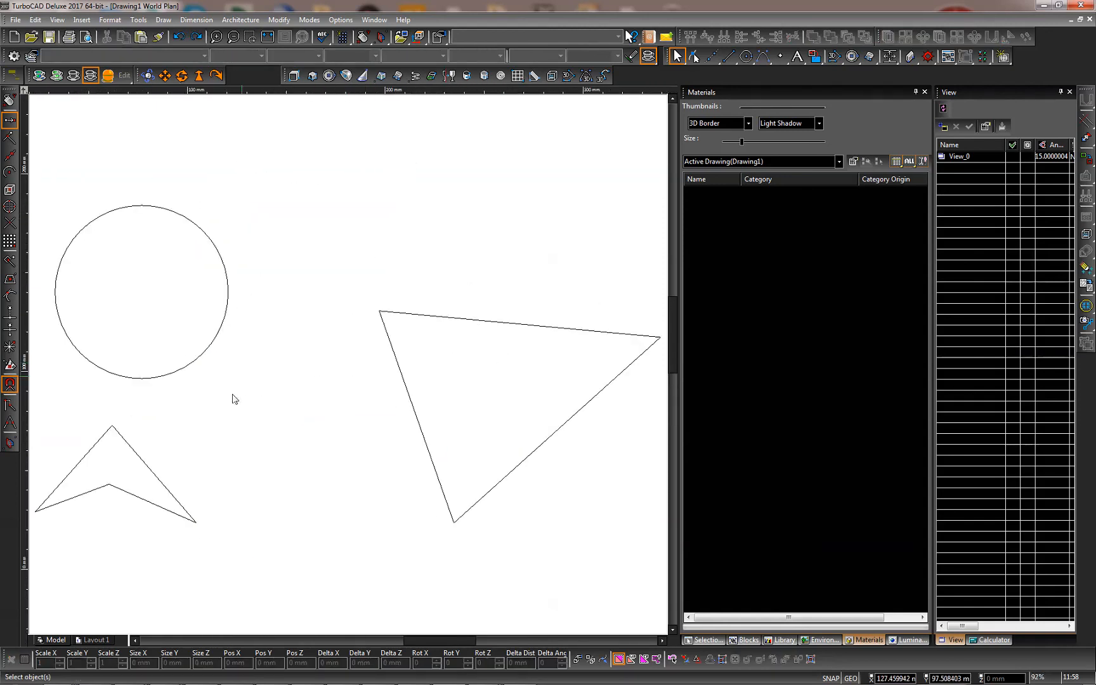
scroll(346, 369, down, 2)
scroll(329, 369, up, 1)
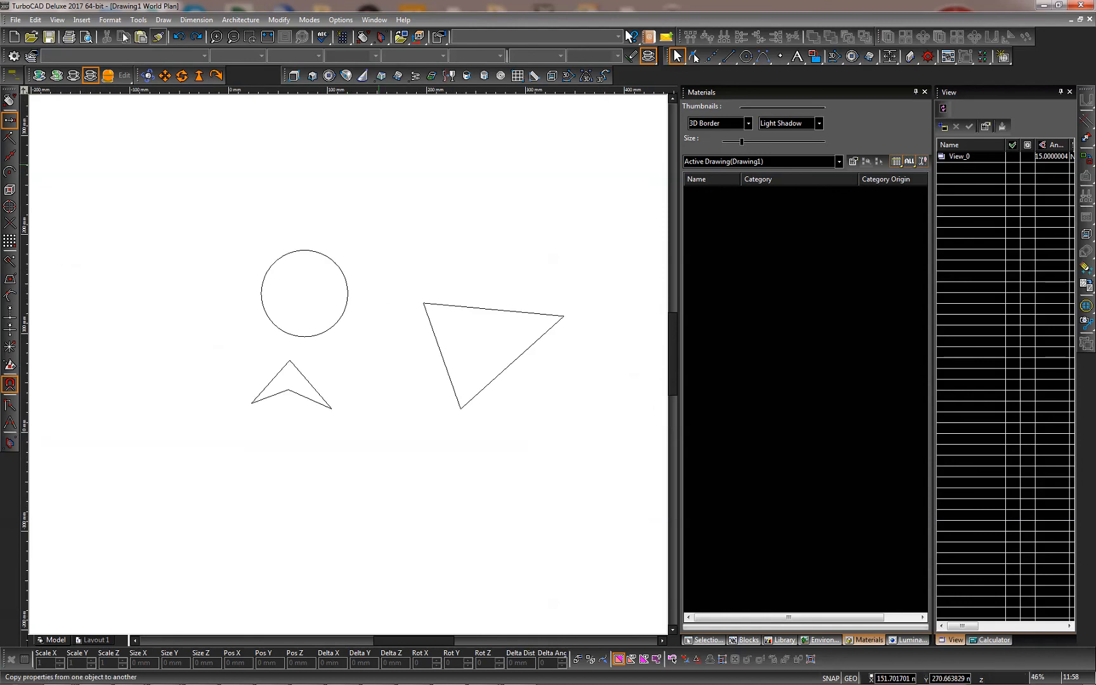
- Switch to Layout 1 and return to the model space
click(94, 640)
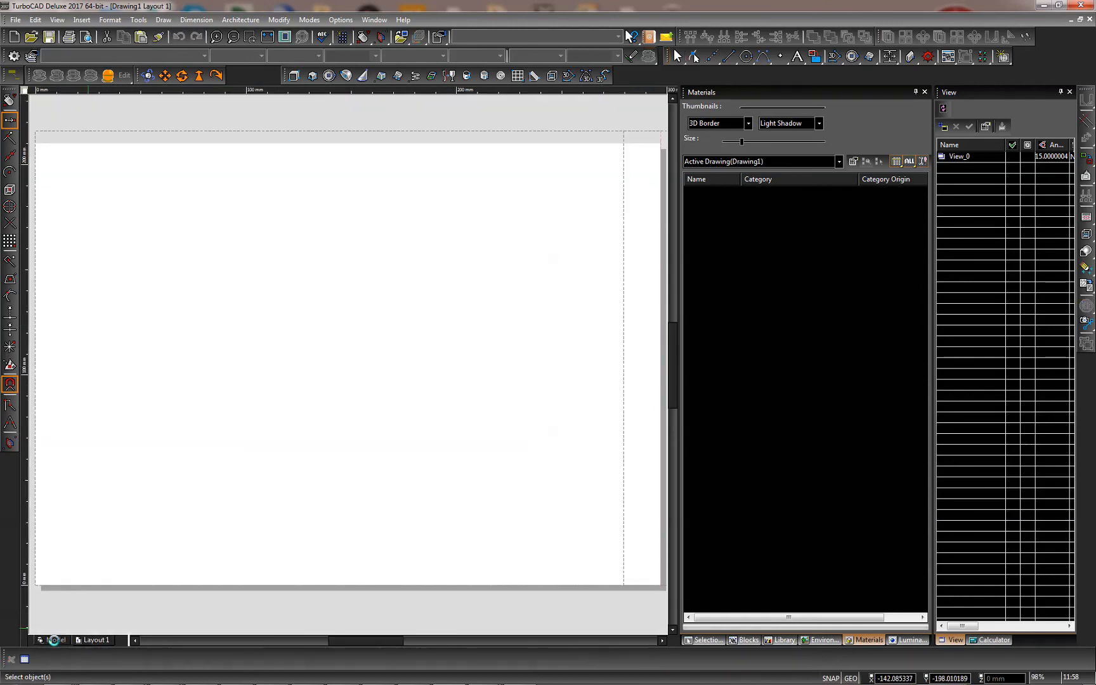
click(56, 640)
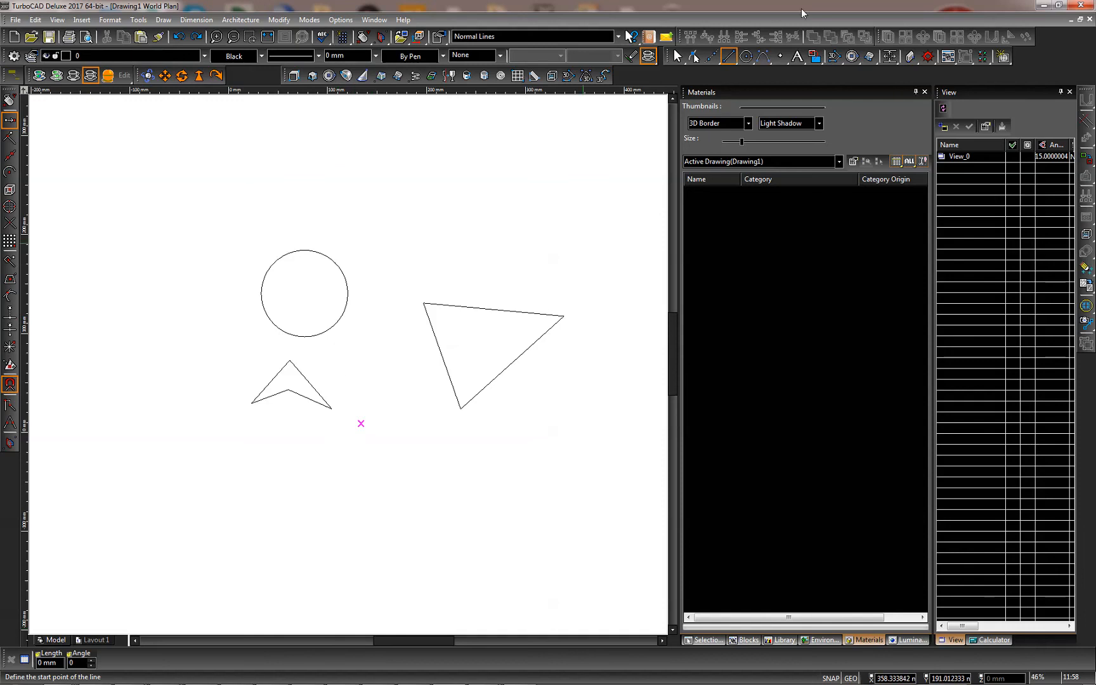
- Select the circle and move it by its centre onto the arrowhead's apex
click(678, 56)
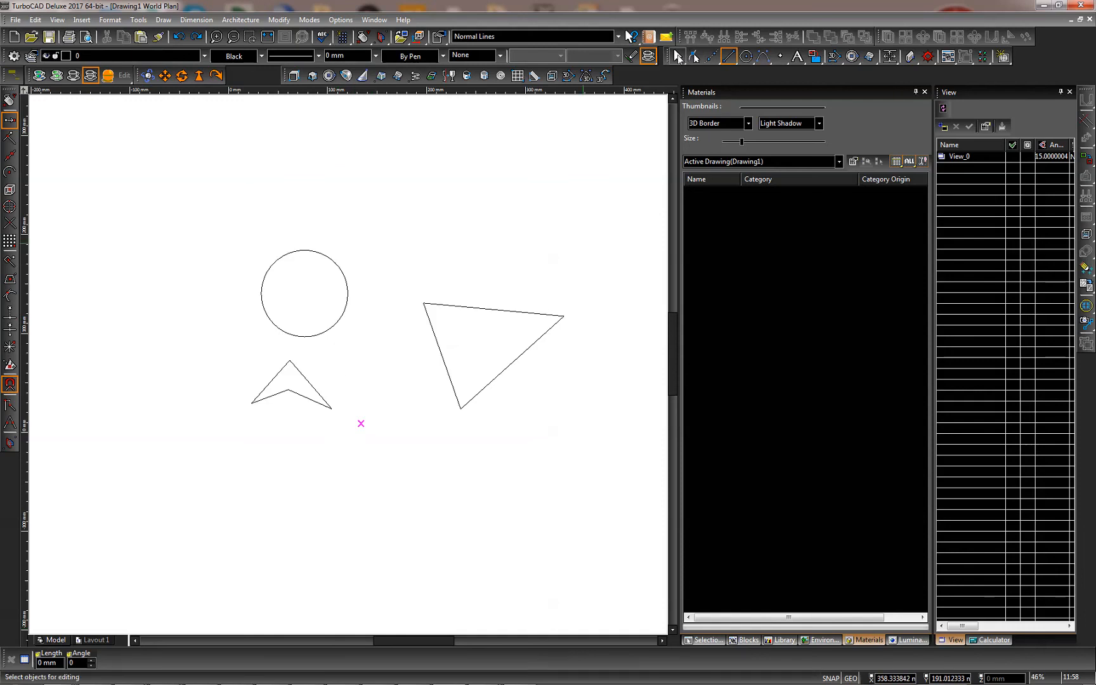
click(307, 338)
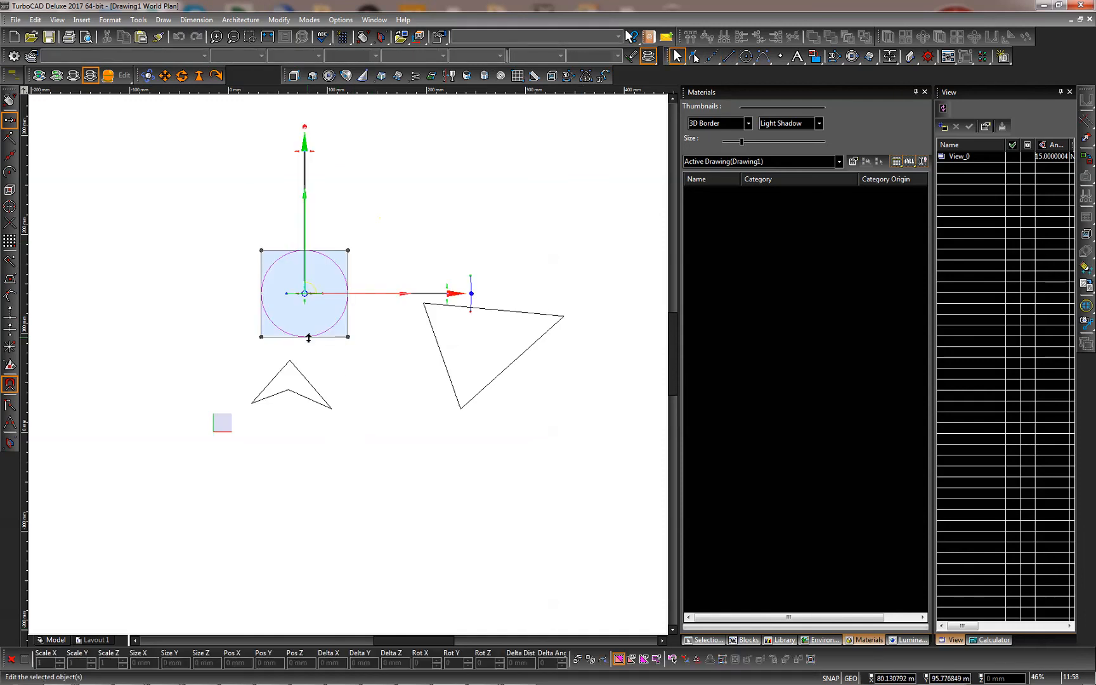
click(304, 293)
click(292, 365)
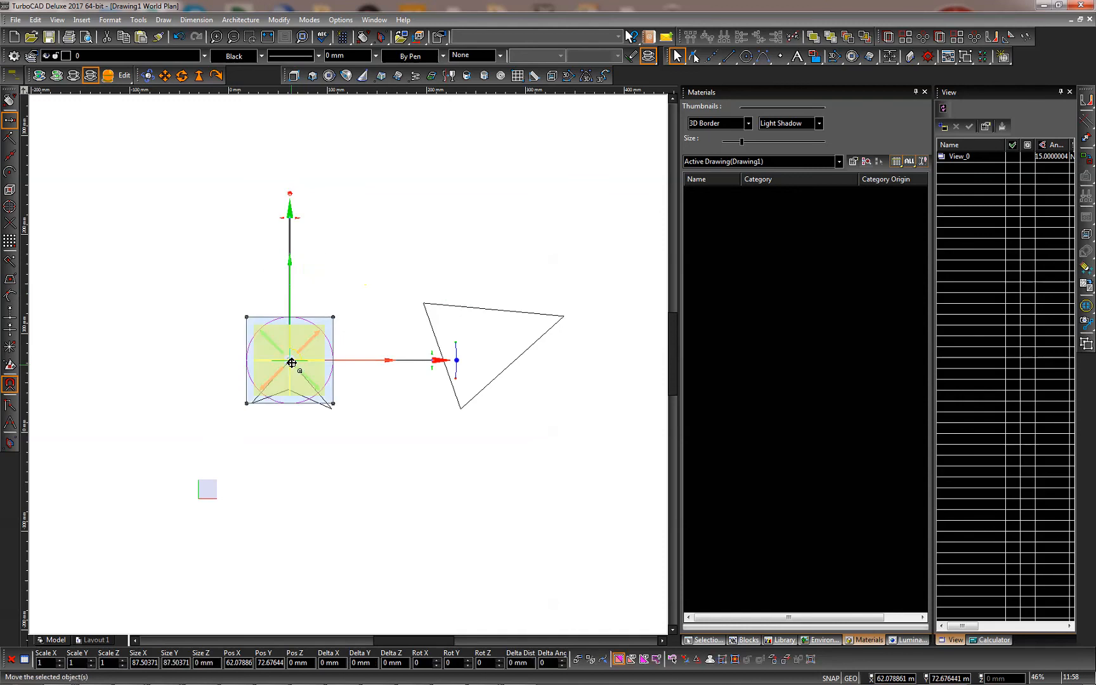
- Move the circle's centre onto the arrowhead's lower-right tip and from there onto its left tip
click(289, 360)
click(329, 408)
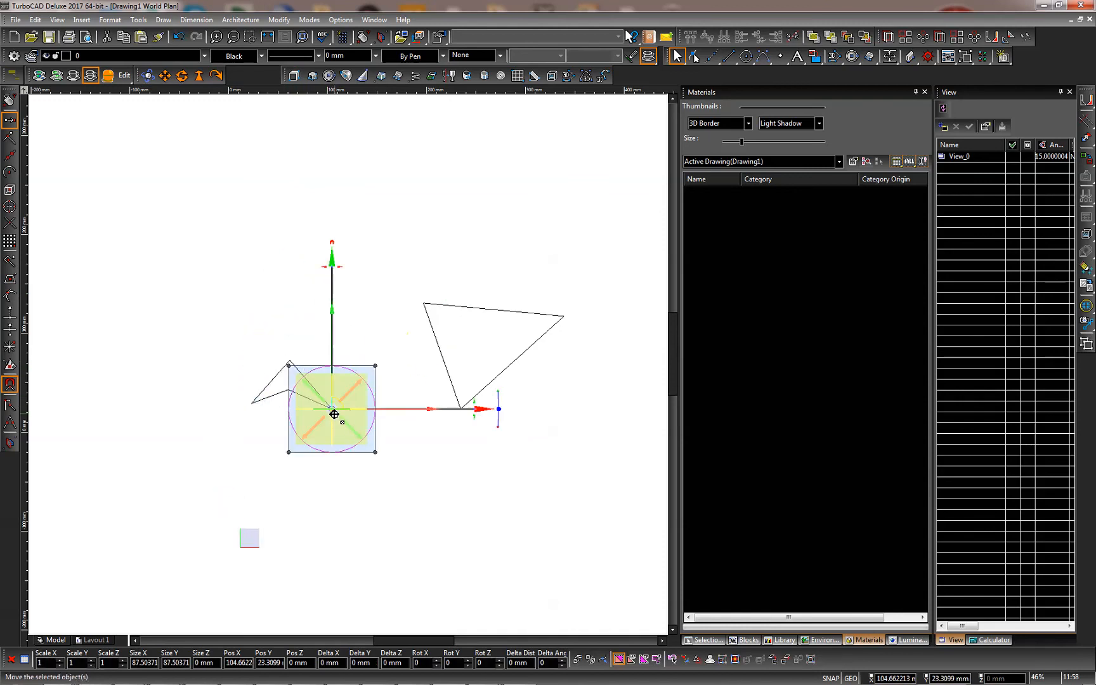
click(332, 408)
click(251, 402)
click(251, 403)
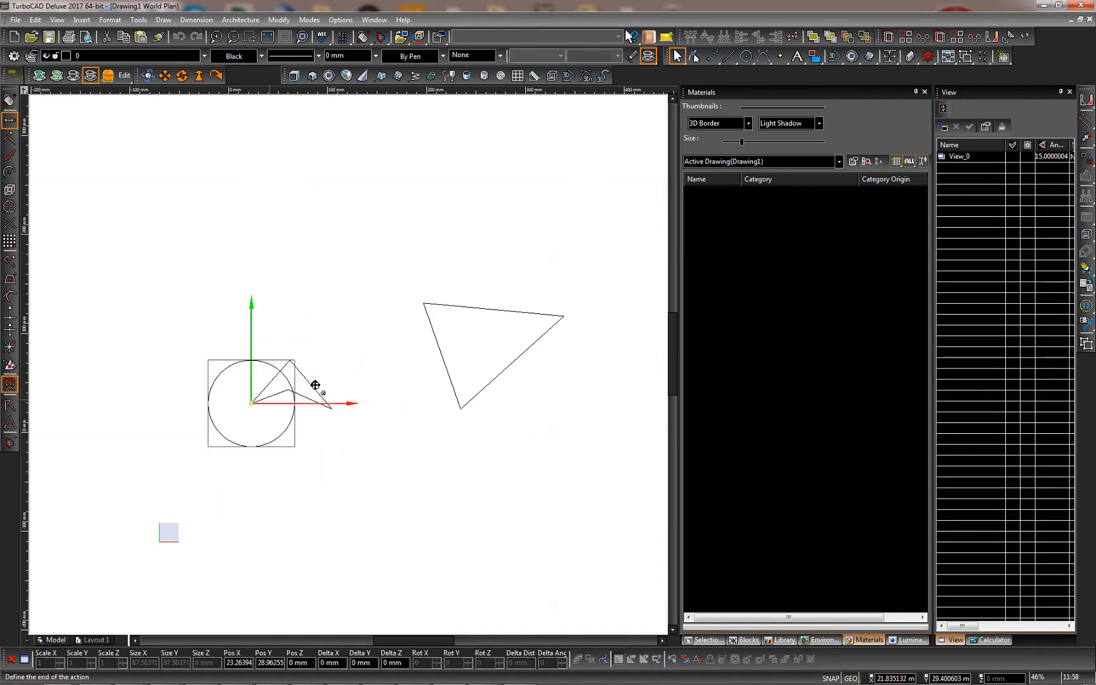
- Move the circle's centre to the triangle's upper-left and lower vertices, and finally place the circle freely above the arrowhead
click(425, 303)
click(422, 304)
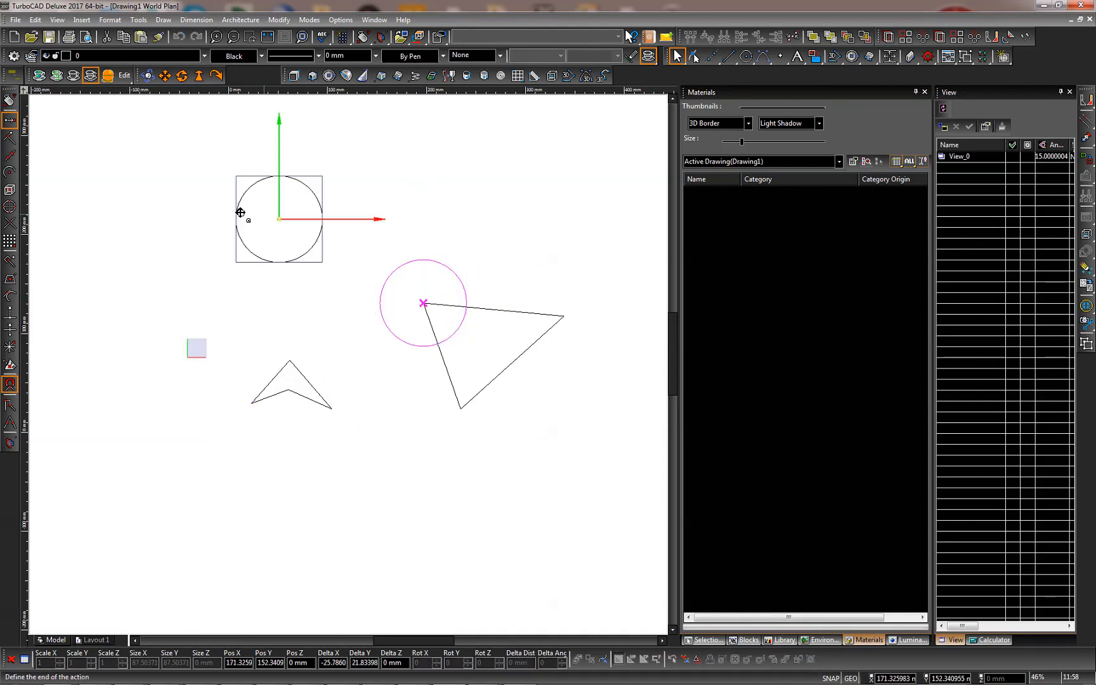
click(461, 407)
click(461, 408)
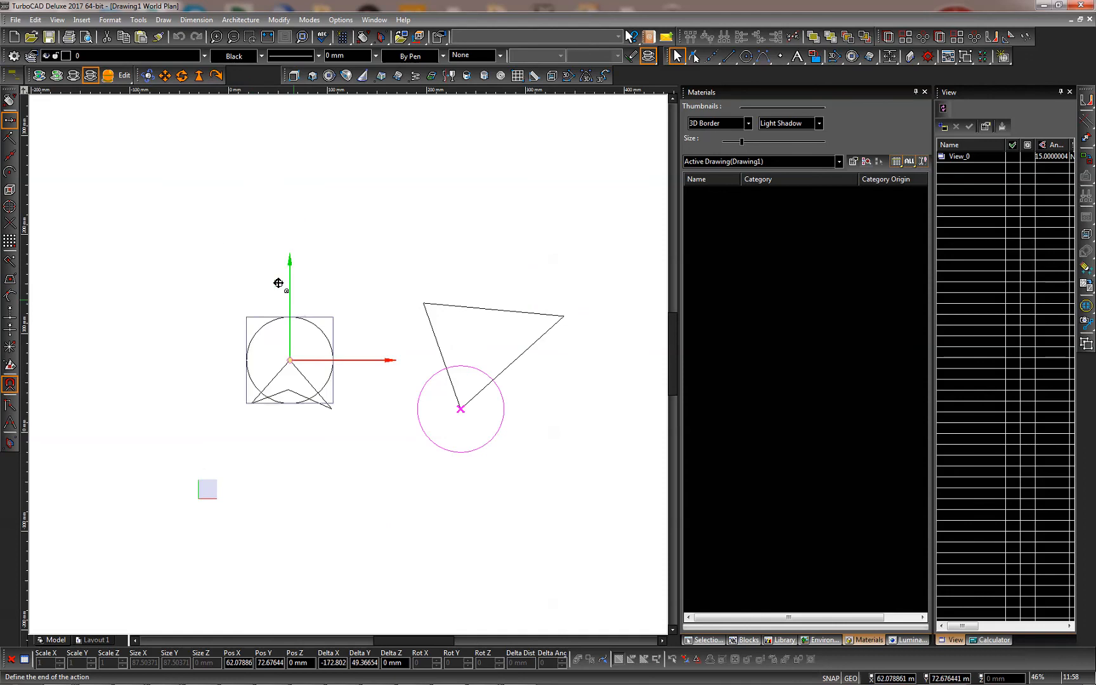
click(277, 276)
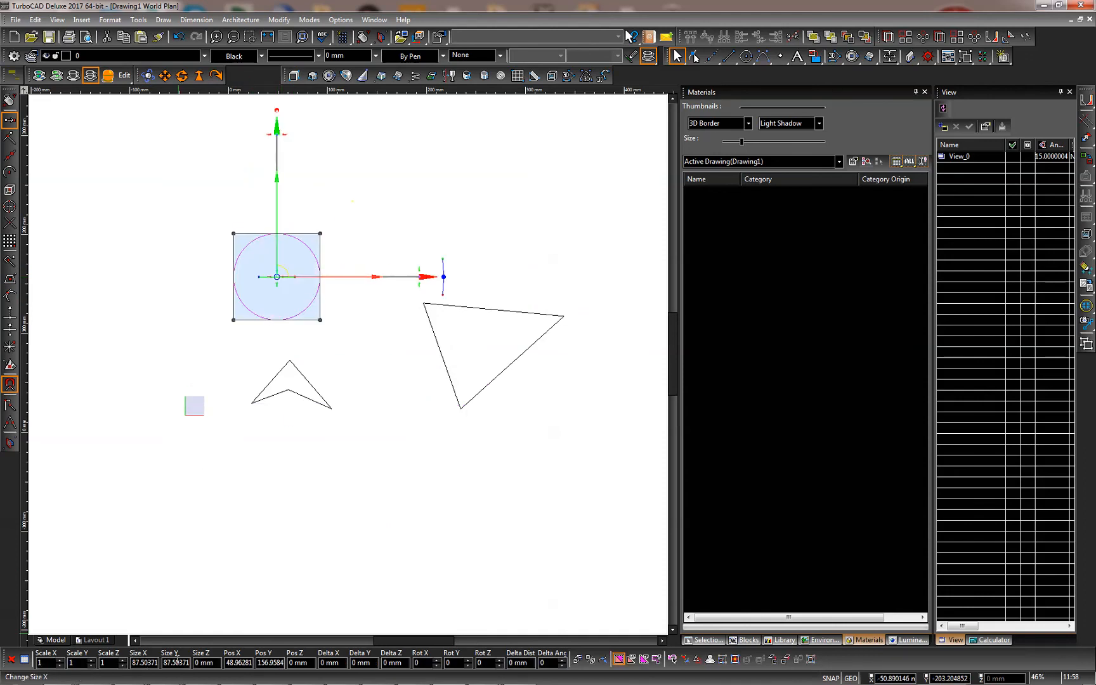
- Inspect the circle's X size, calculate 7.5/2 in the calculator, and deselect the circle
click(136, 662)
click(993, 642)
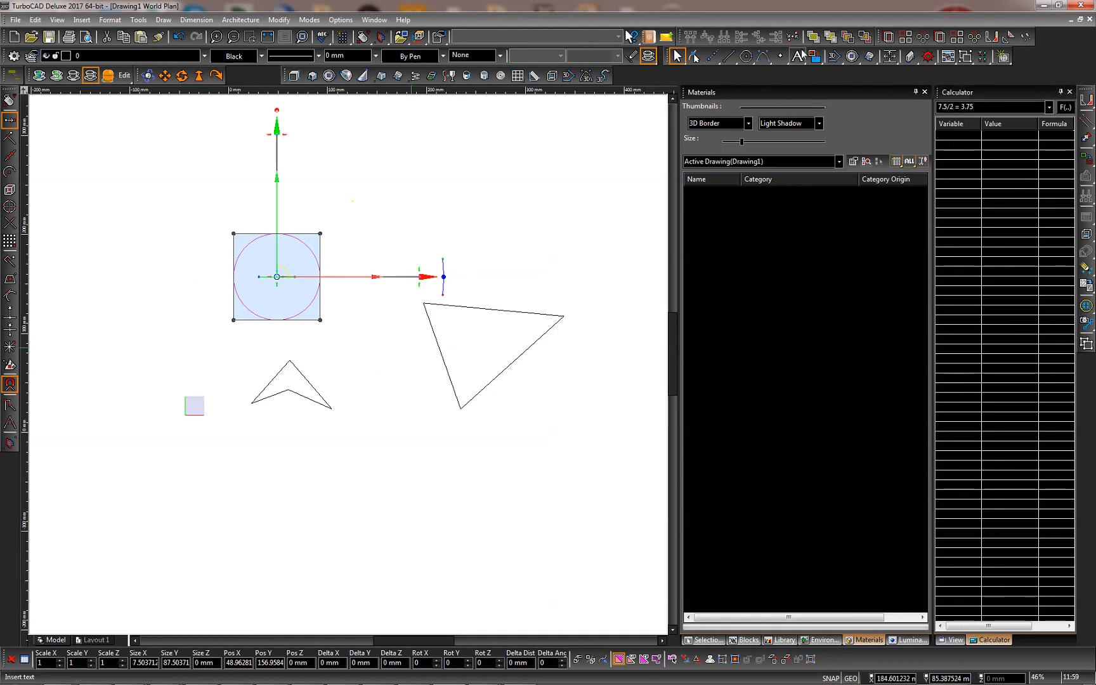
click(483, 207)
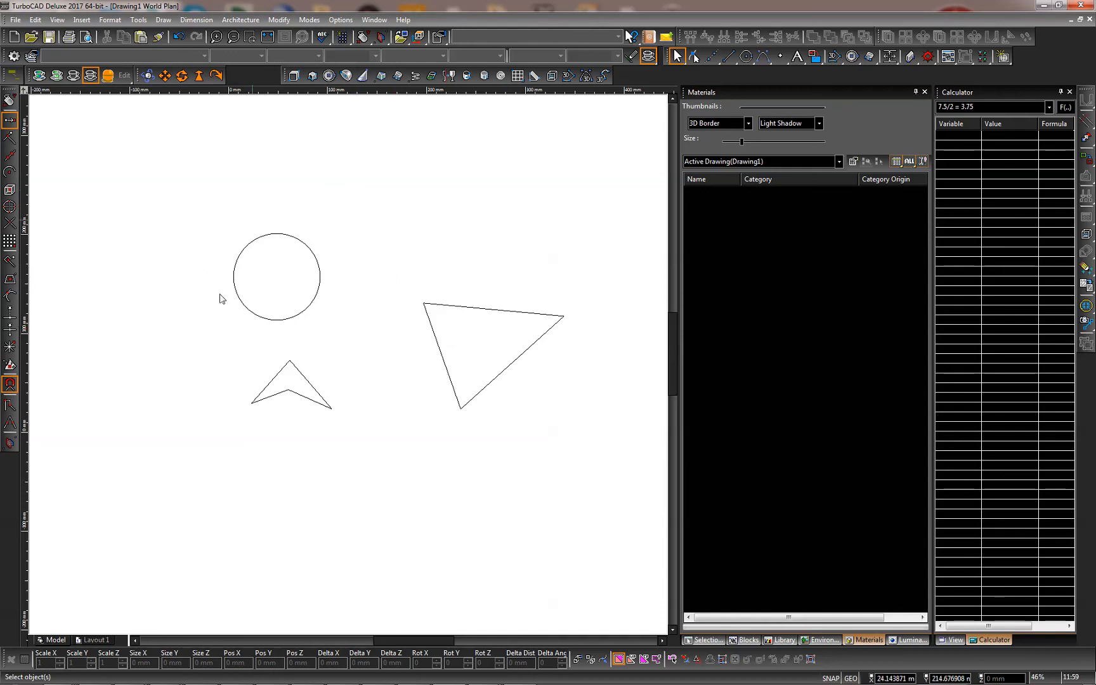
- Select all the shapes together and align their left edges
click(298, 376)
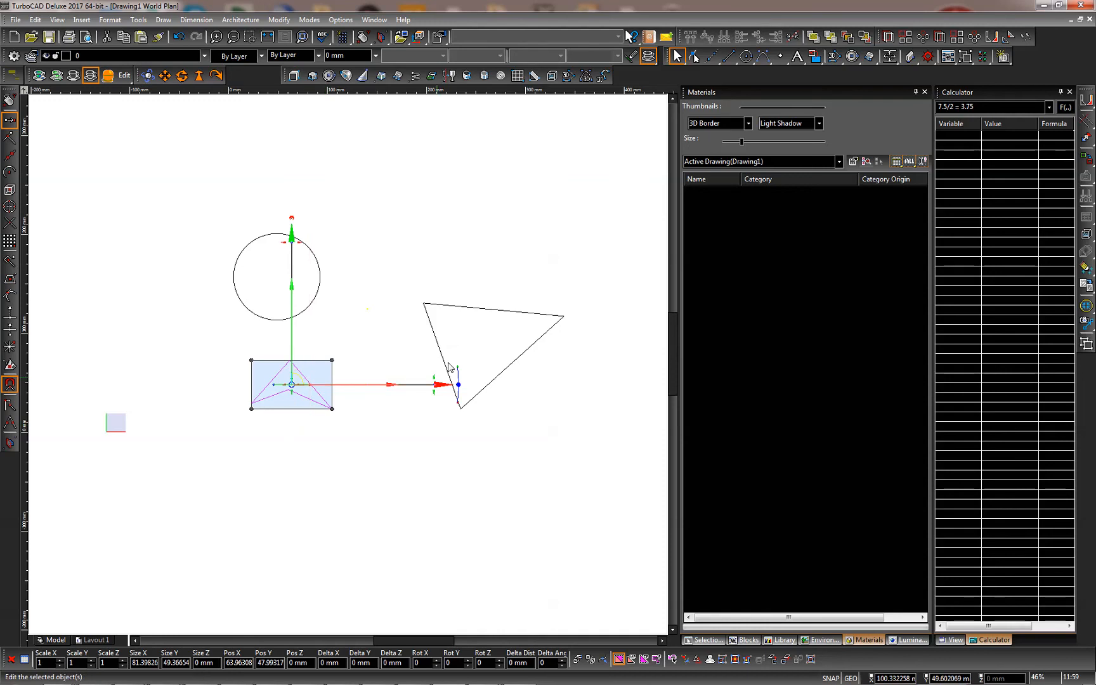
click(206, 175)
drag(205, 175, 586, 483)
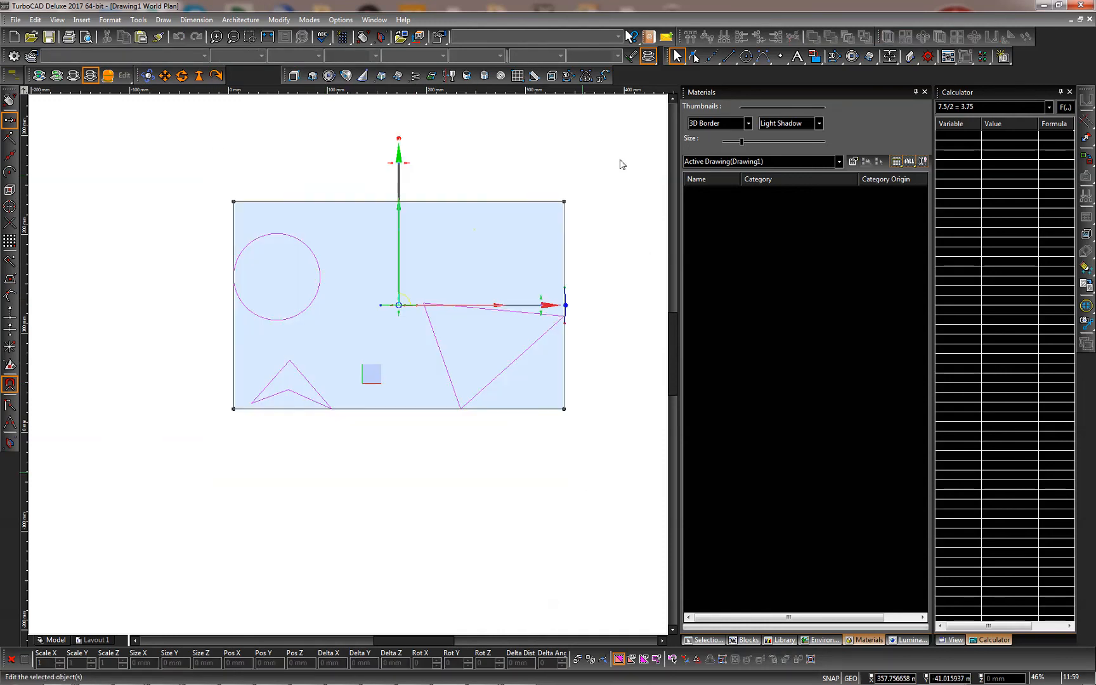
drag(564, 221, 374, 222)
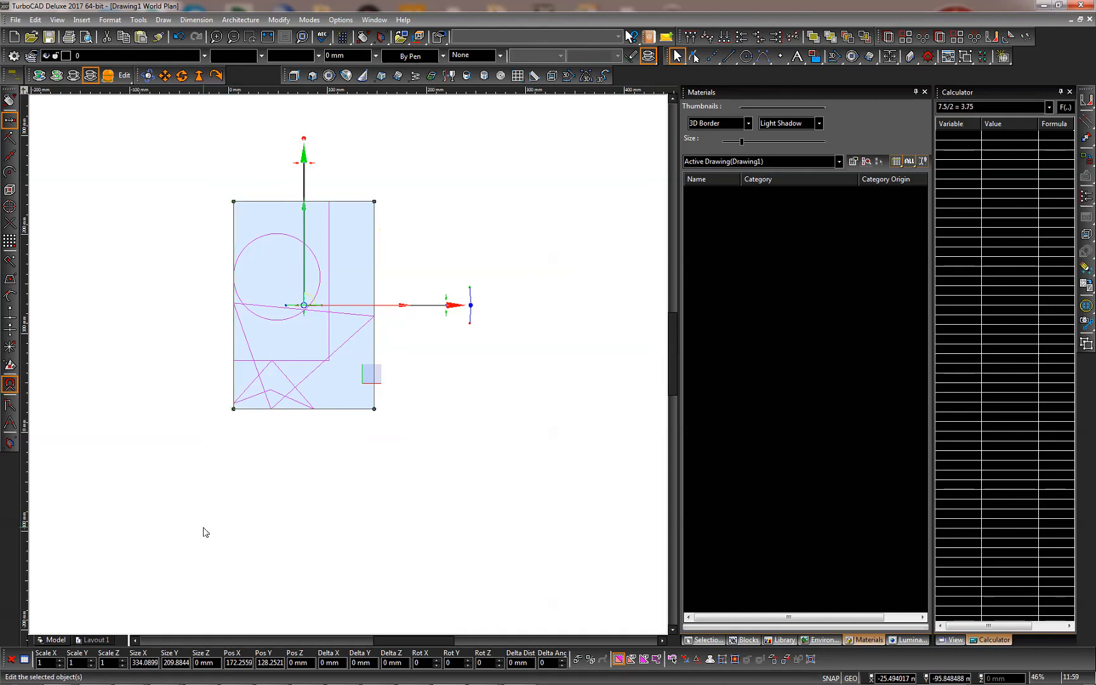
click(372, 525)
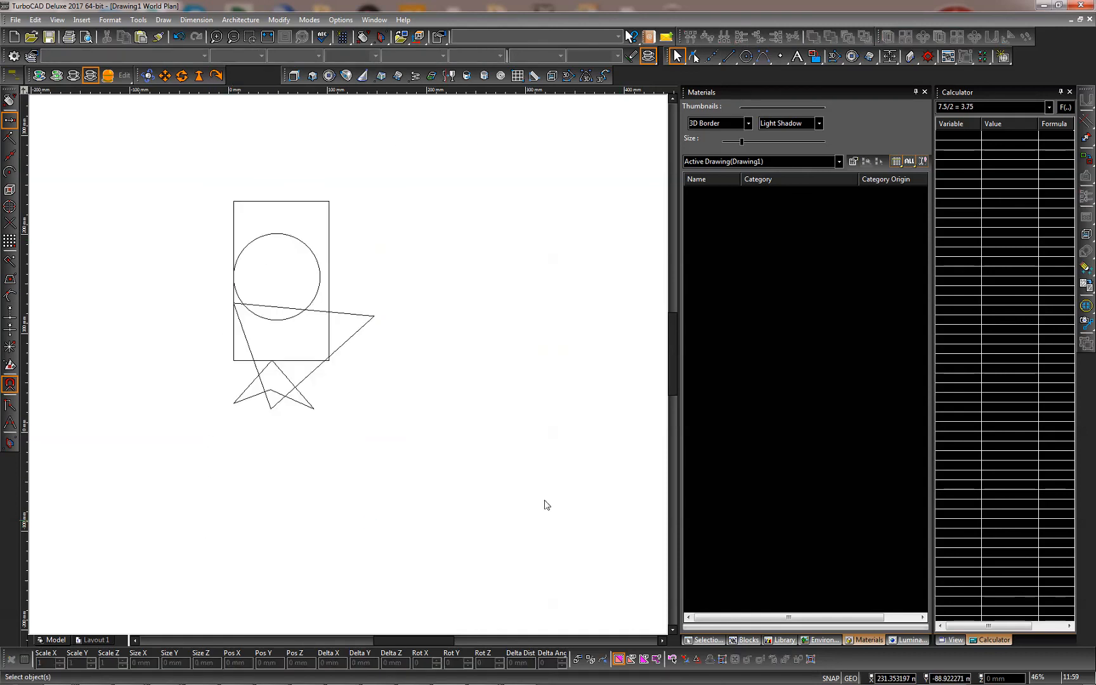